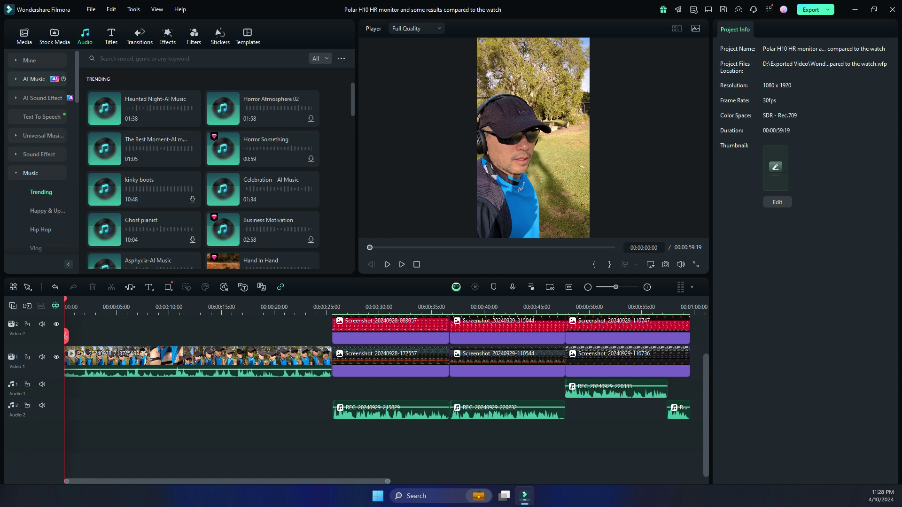
# - Generate six AI music tracks with the Happy mood, normal tempo and a duration of 05:00
pyautogui.click(38, 79)
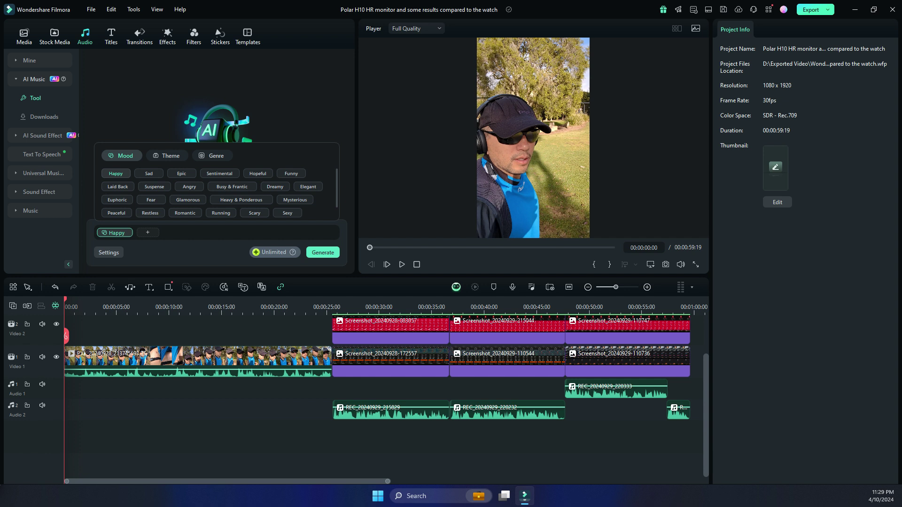
pyautogui.click(109, 252)
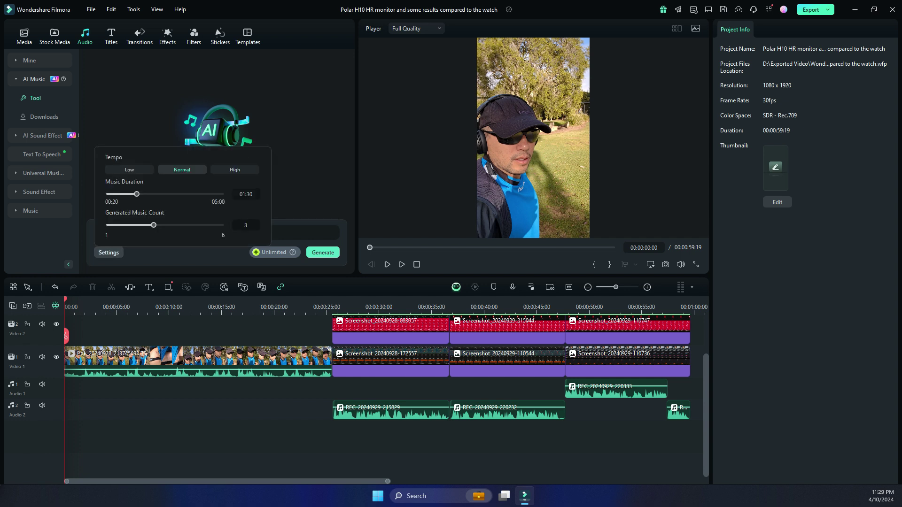
pyautogui.moveTo(154, 225); pyautogui.dragTo(221, 225)
pyautogui.moveTo(136, 194); pyautogui.dragTo(221, 194)
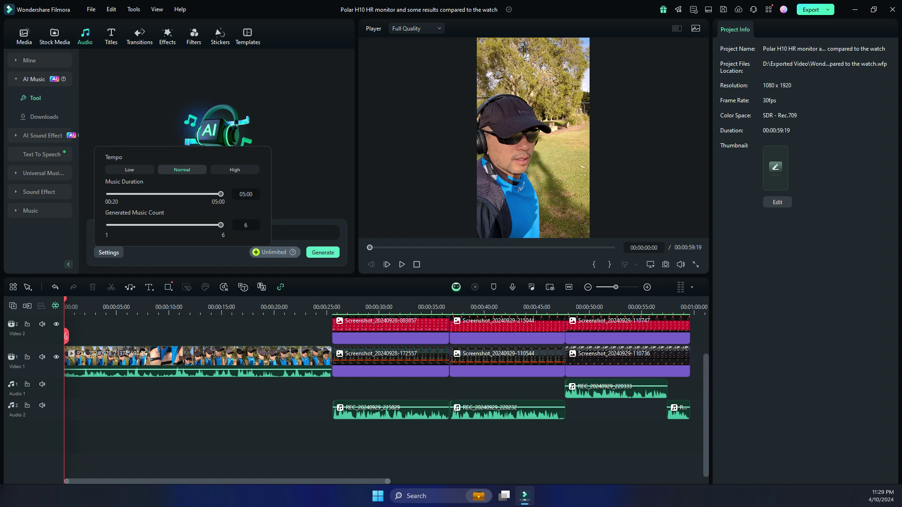
pyautogui.press('Escape')
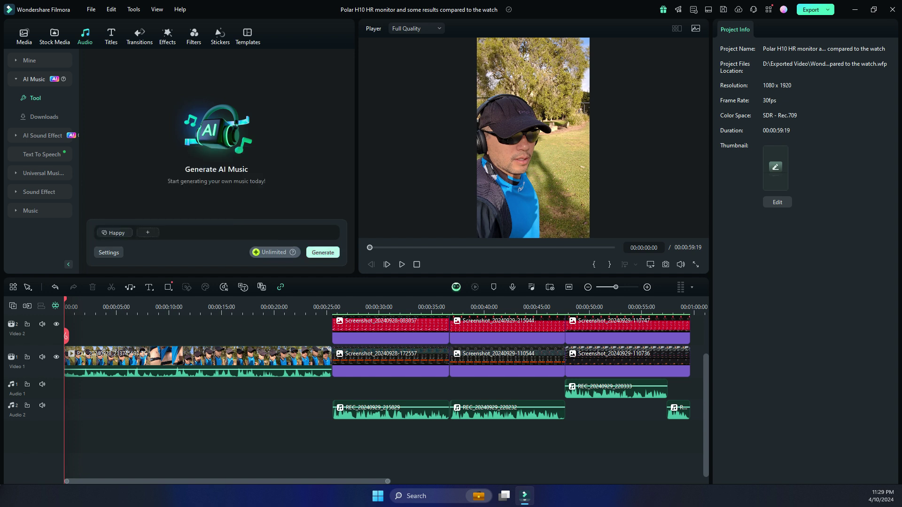
pyautogui.click(323, 252)
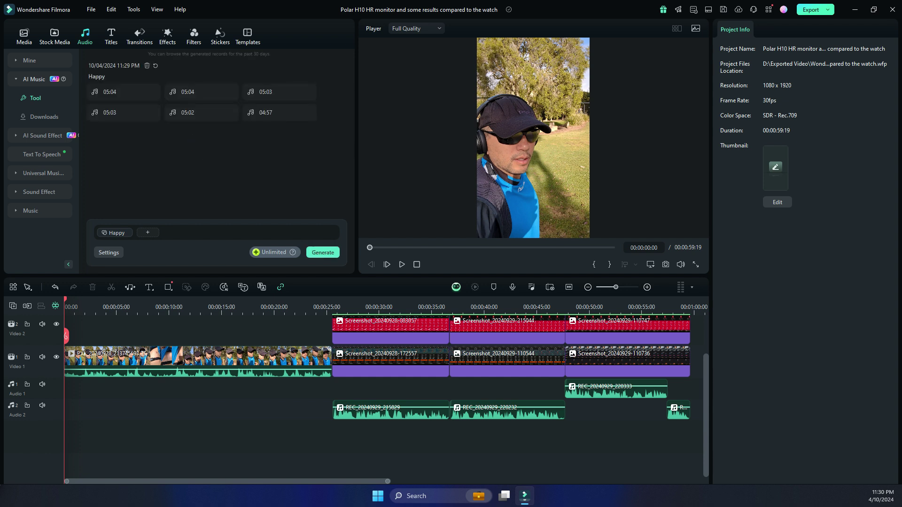
# - Download all six generated Happy tracks and preview the first one
pyautogui.moveTo(202, 92)
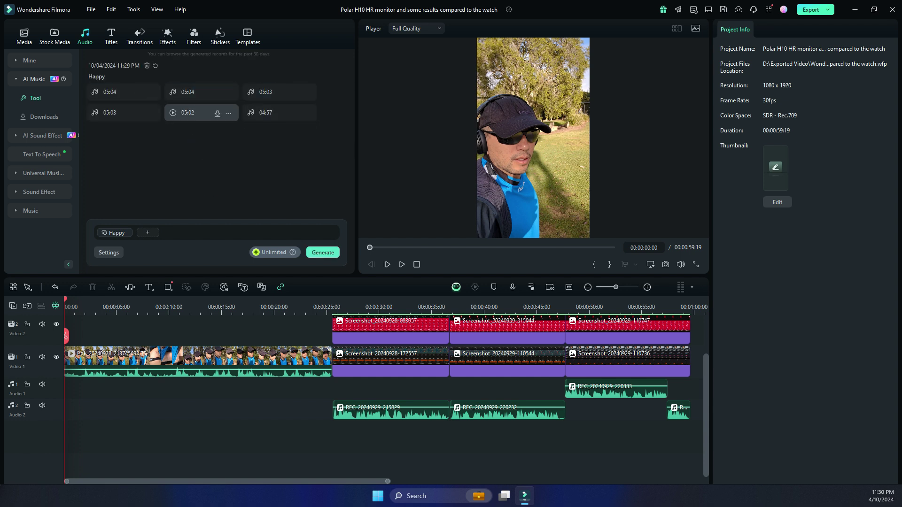
pyautogui.moveTo(122, 113)
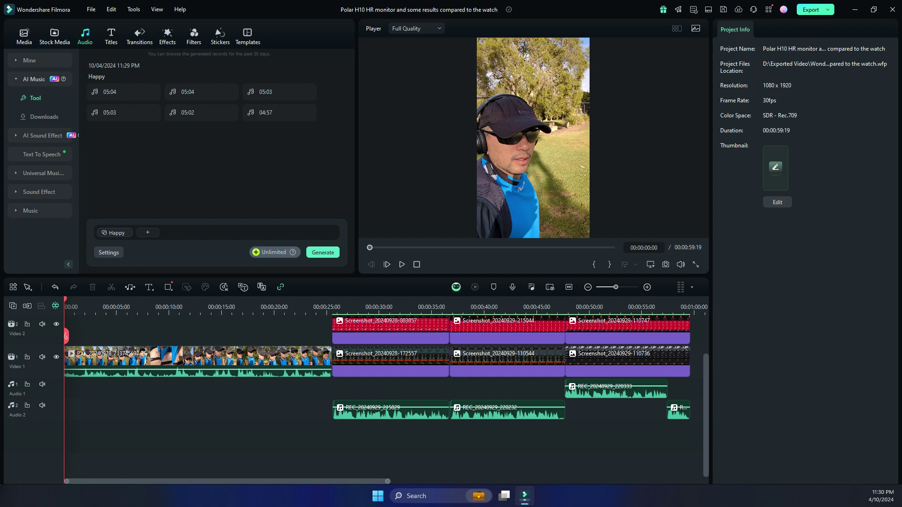
pyautogui.moveTo(122, 92)
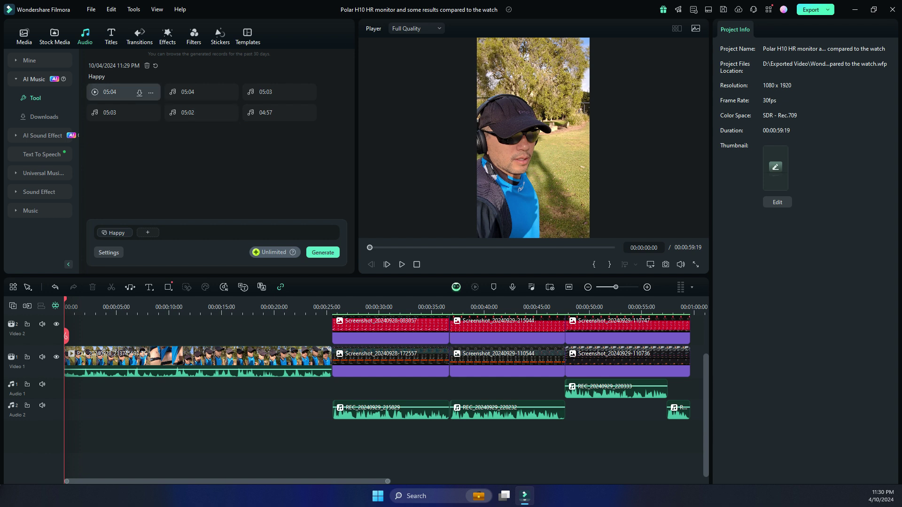
pyautogui.click(139, 93)
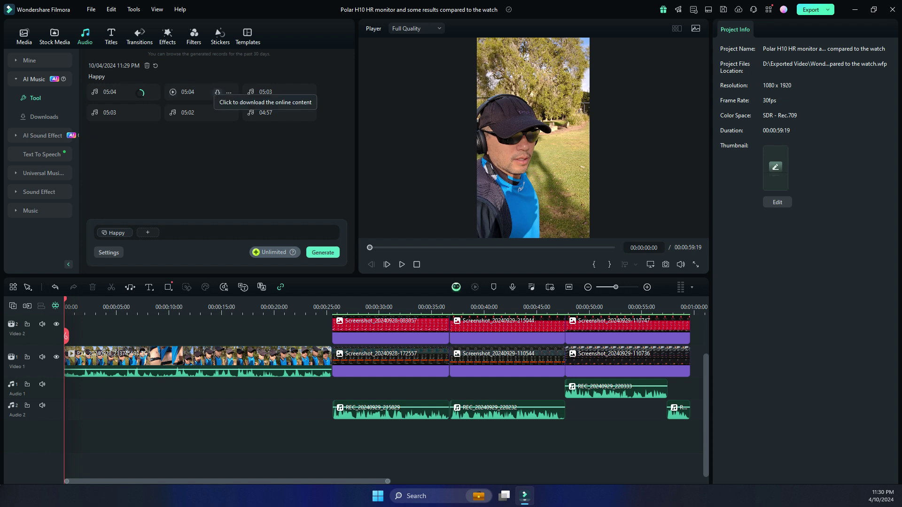
pyautogui.click(217, 92)
pyautogui.click(295, 93)
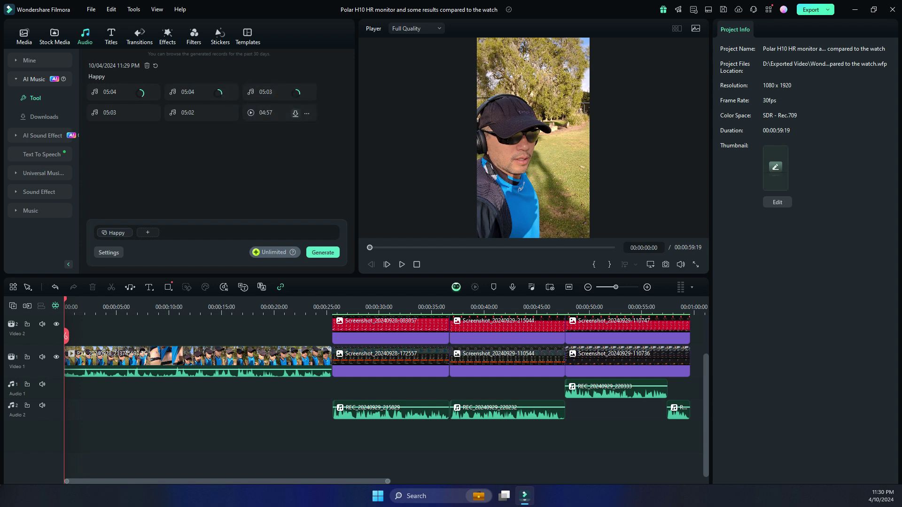
pyautogui.click(295, 113)
pyautogui.click(217, 114)
pyautogui.click(140, 113)
pyautogui.click(118, 92)
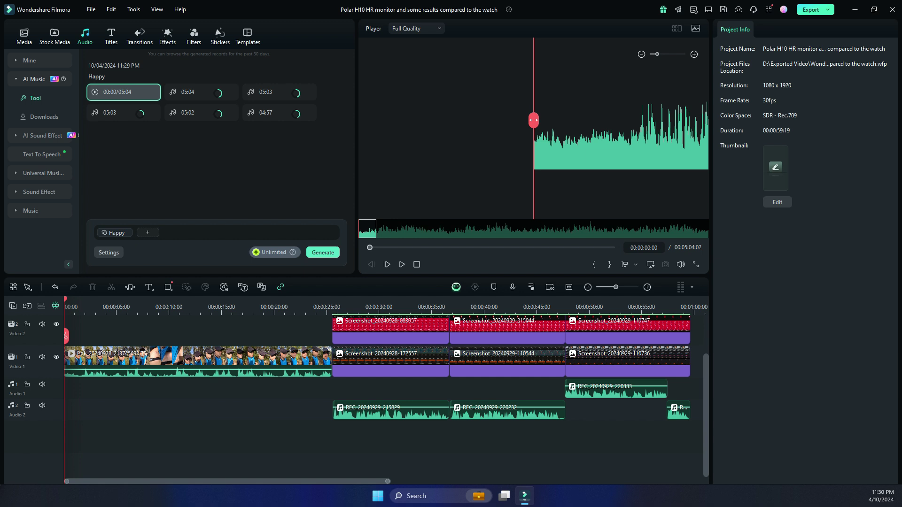
pyautogui.press('space')
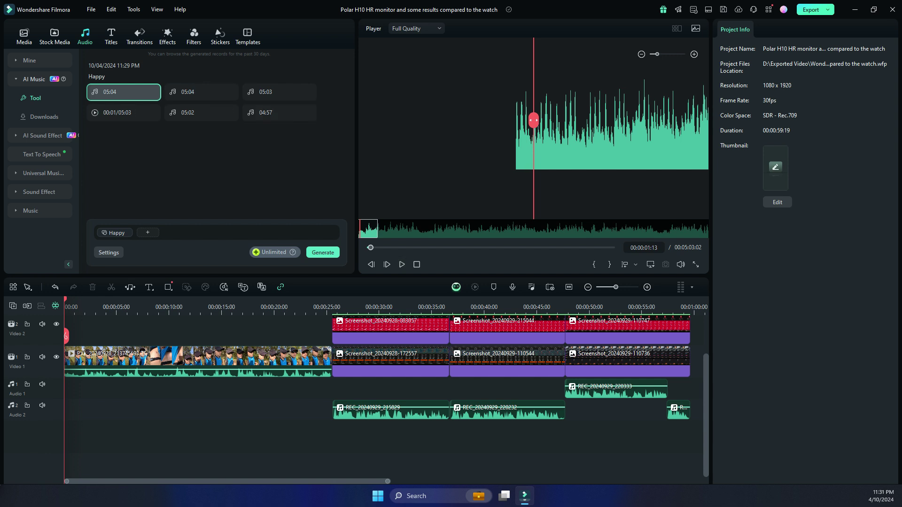
# - Place the first Happy track at the start of the timeline on a new audio track below Audio 2 and play it
pyautogui.moveTo(124, 92); pyautogui.dragTo(89, 389)
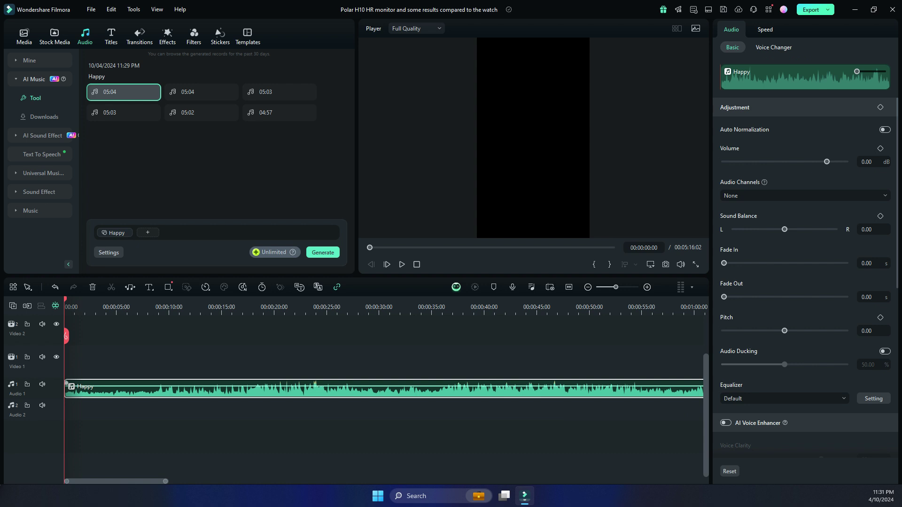
pyautogui.hotkey('ctrl', 'z')
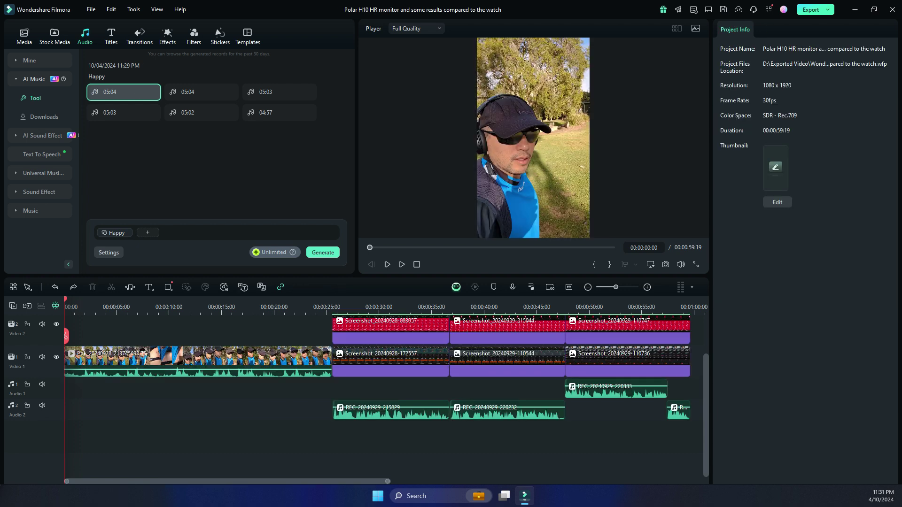
pyautogui.moveTo(124, 92); pyautogui.dragTo(89, 431)
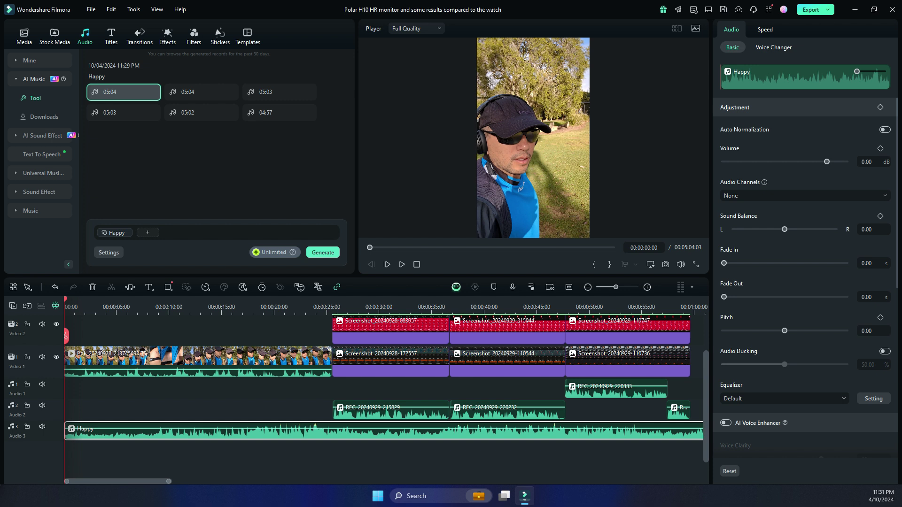
pyautogui.press('space')
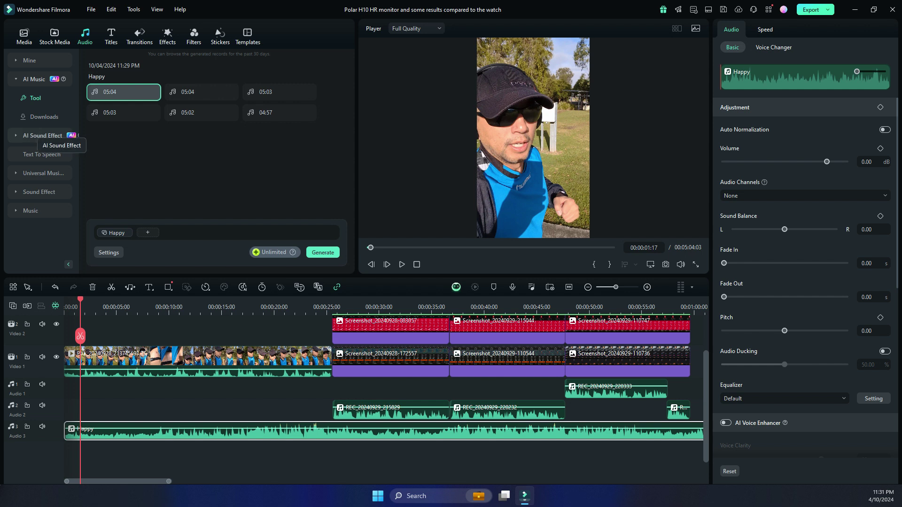
# - Generate six AI sound effects of 8 seconds each from the prompt "bell ringing"
pyautogui.click(42, 136)
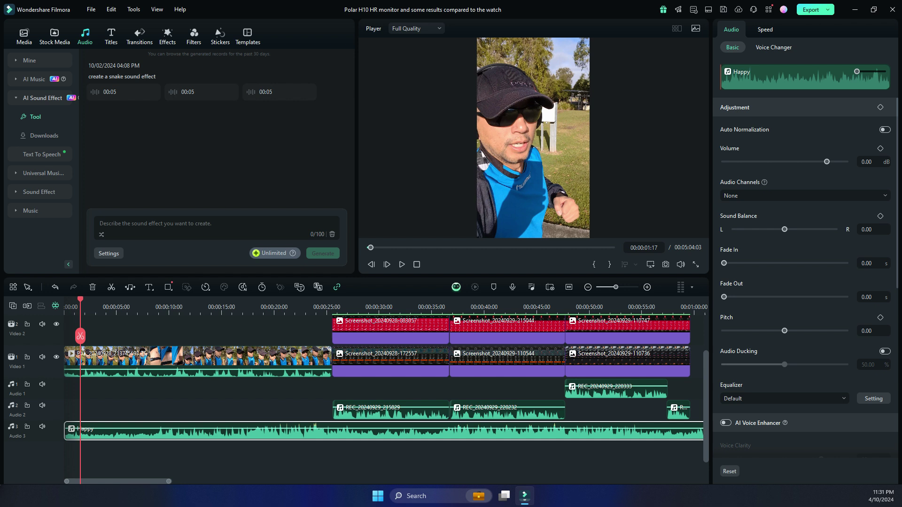
pyautogui.write('b')
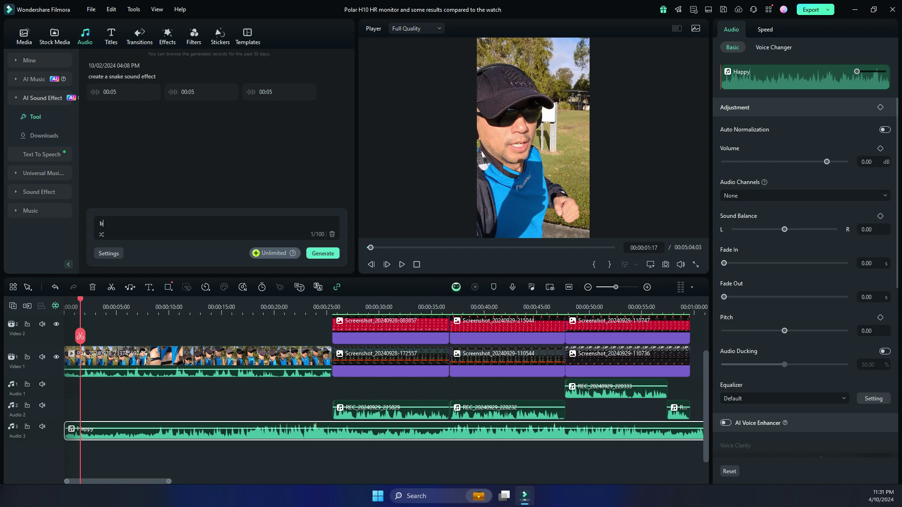
pyautogui.write('ell ringing')
pyautogui.click(108, 253)
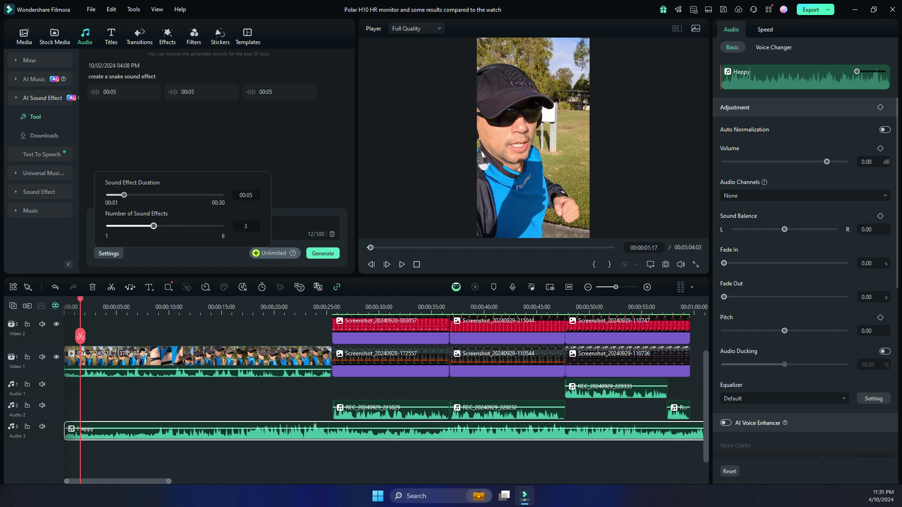
pyautogui.moveTo(153, 226); pyautogui.dragTo(220, 226)
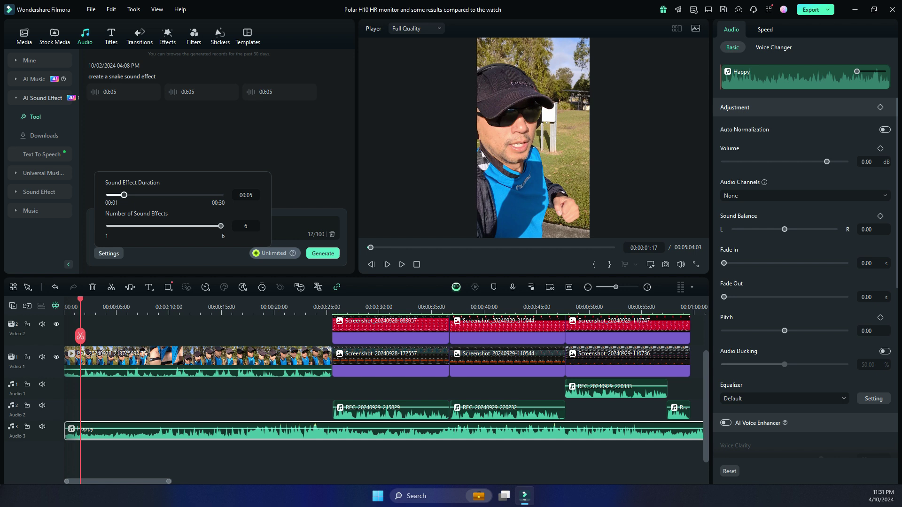
pyautogui.moveTo(124, 195)
pyautogui.mouseDown()
pyautogui.moveTo(215, 195)
pyautogui.moveTo(123, 195)
pyautogui.moveTo(135, 195)
pyautogui.mouseUp()
pyautogui.click(108, 253)
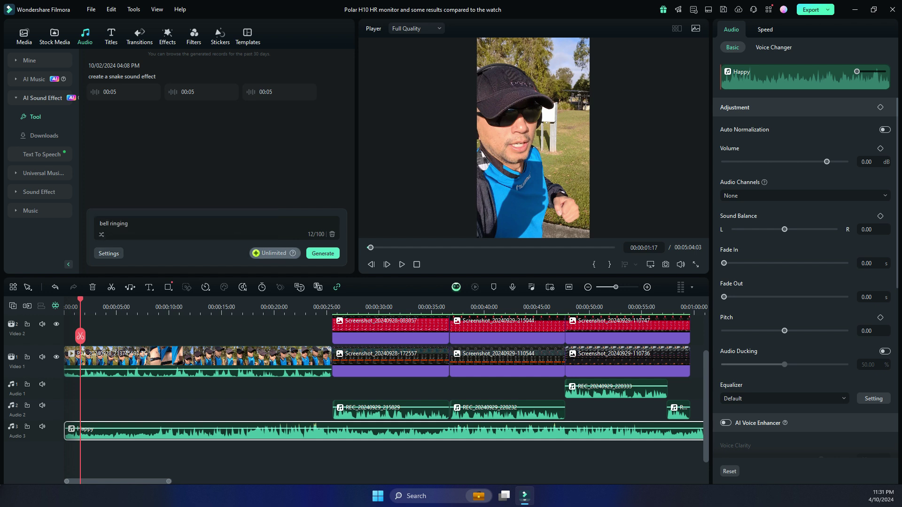
pyautogui.click(323, 254)
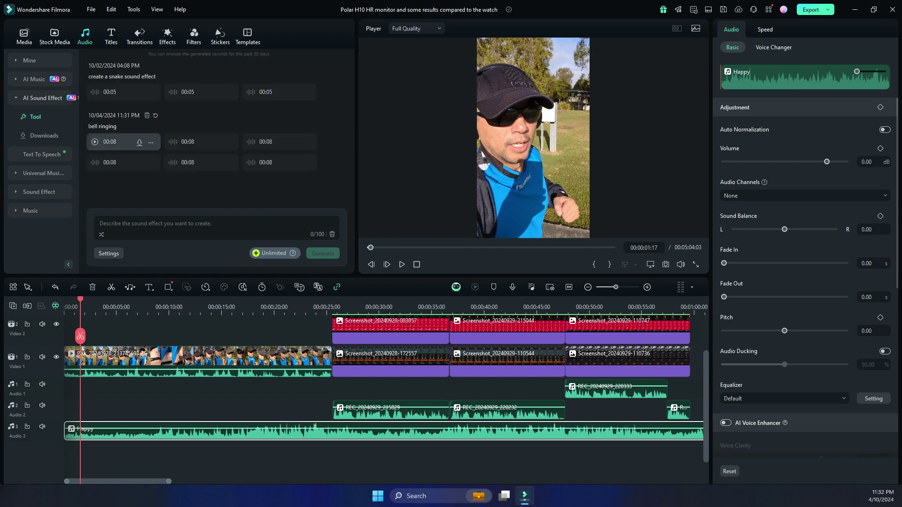
# - Preview the first two bell ringing sound effects and download the second one
pyautogui.click(95, 142)
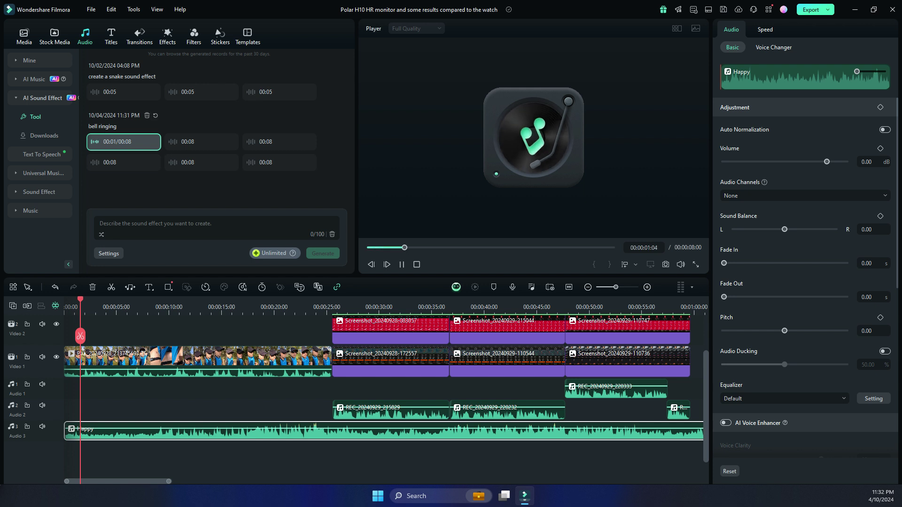
pyautogui.click(173, 142)
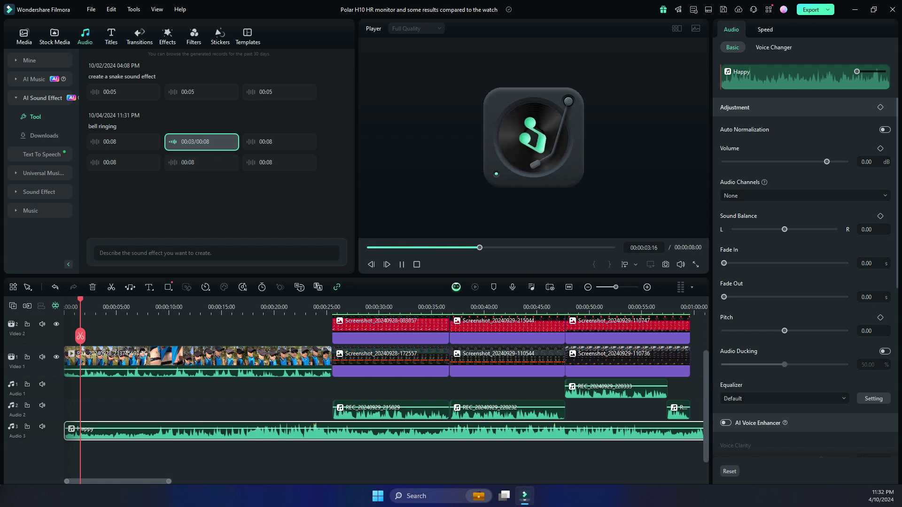
pyautogui.click(402, 265)
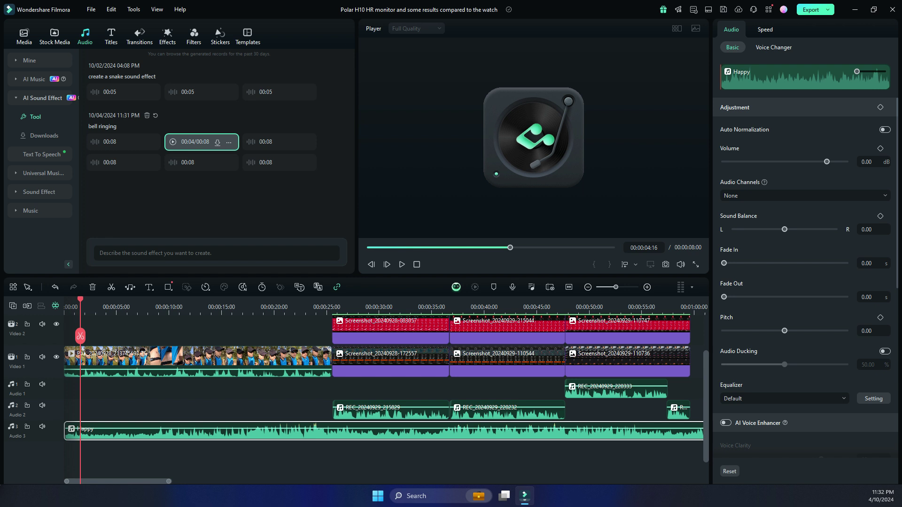
pyautogui.click(217, 142)
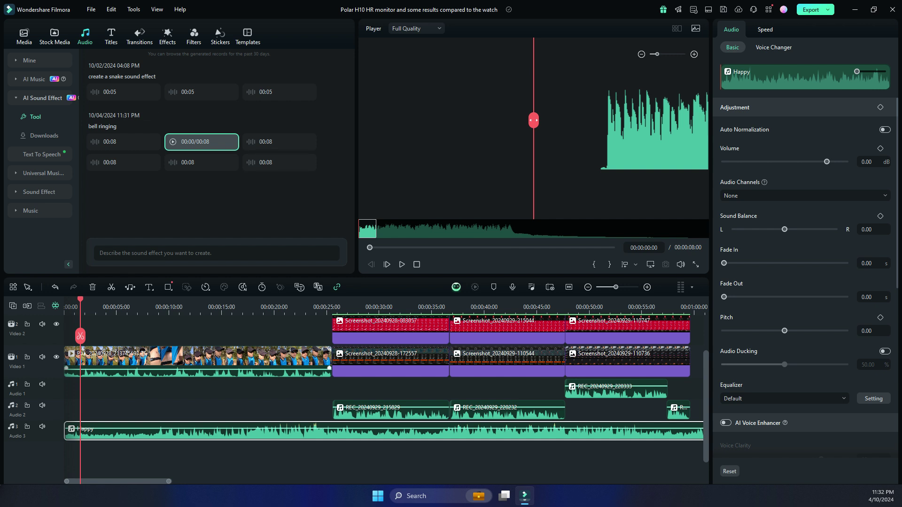
# - Try the AI Voice Enhancer on the first video clip, raising its voice clarity slightly
pyautogui.click(197, 361)
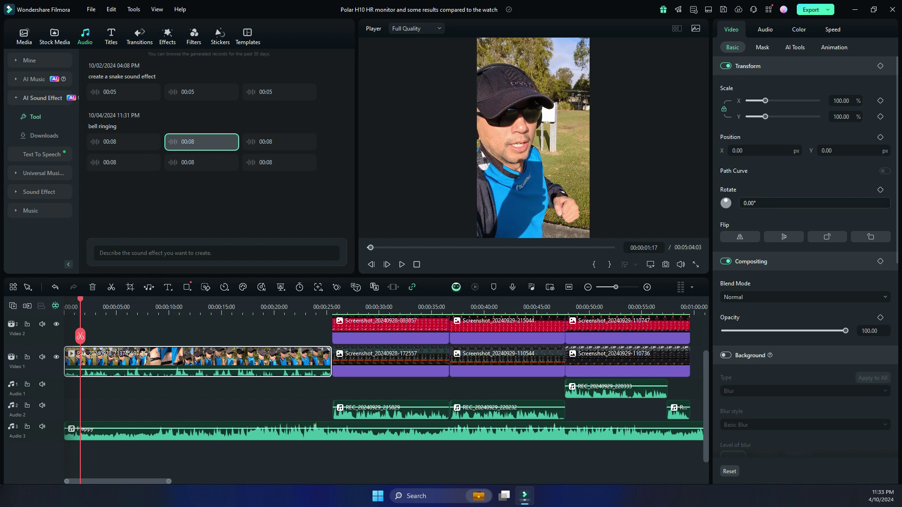
pyautogui.click(764, 29)
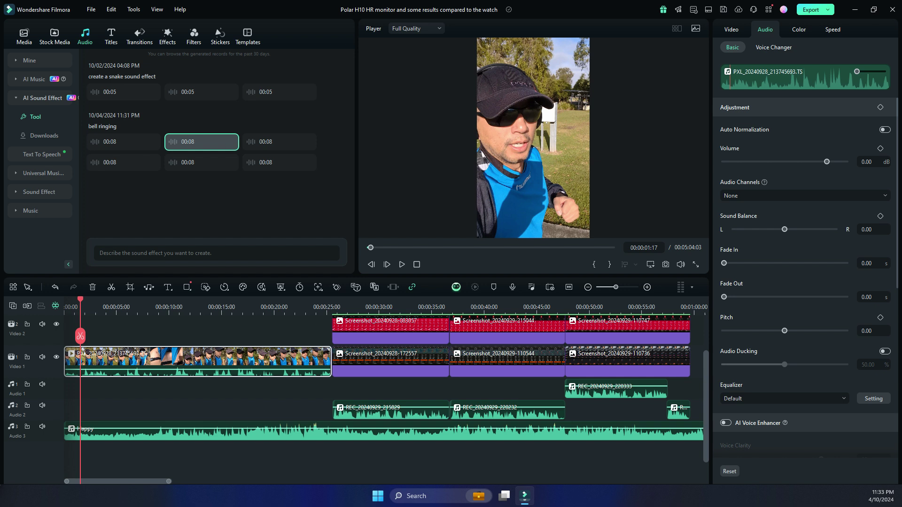
pyautogui.scroll(-2, 806, 282)
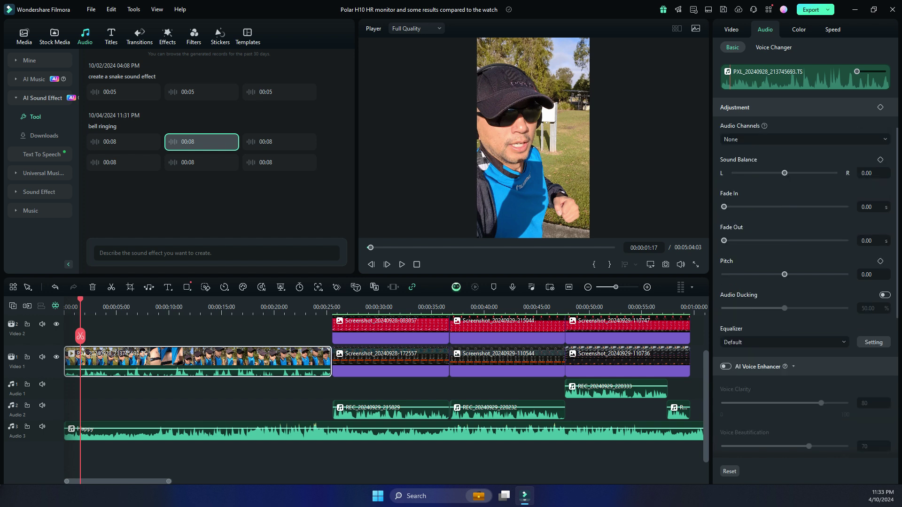
pyautogui.moveTo(785, 366)
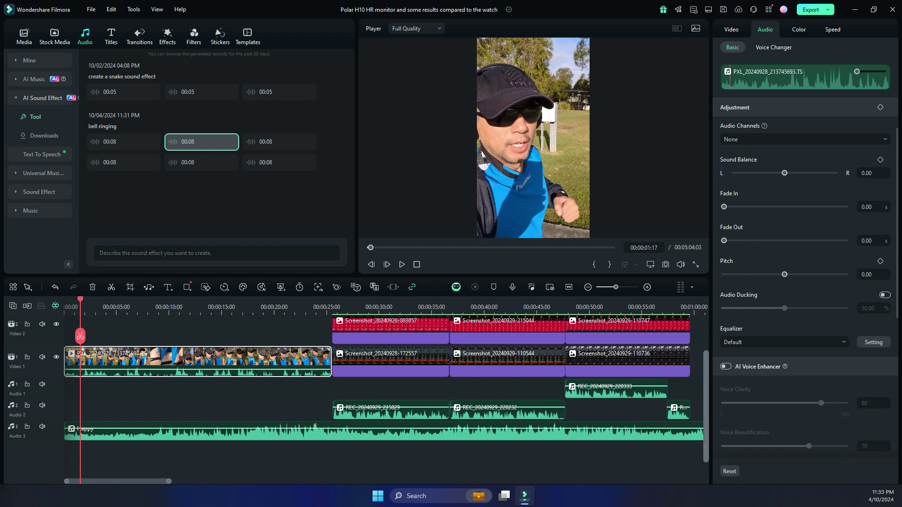
pyautogui.click(726, 366)
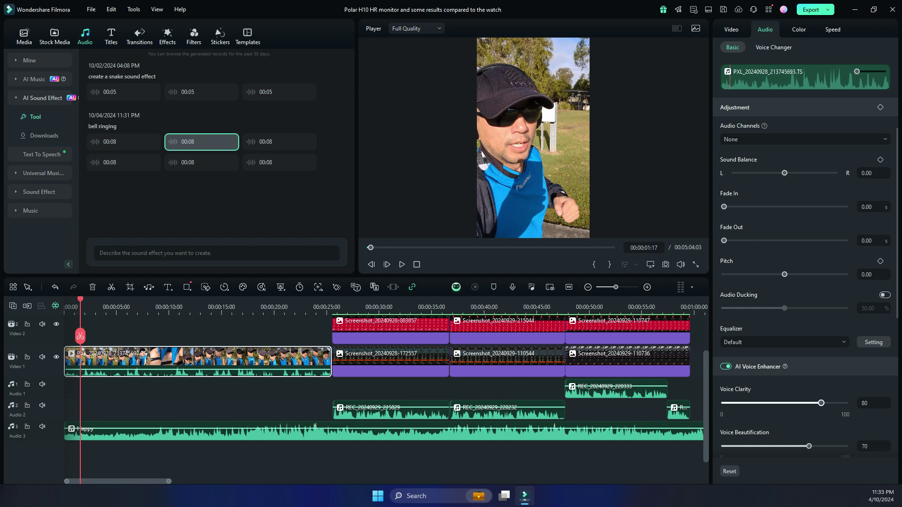
pyautogui.moveTo(821, 403); pyautogui.dragTo(825, 403)
pyautogui.click(726, 367)
# - Mute the Happy music clip on Audio 3 and play the timeline from the beginning
pyautogui.rightClick(139, 431)
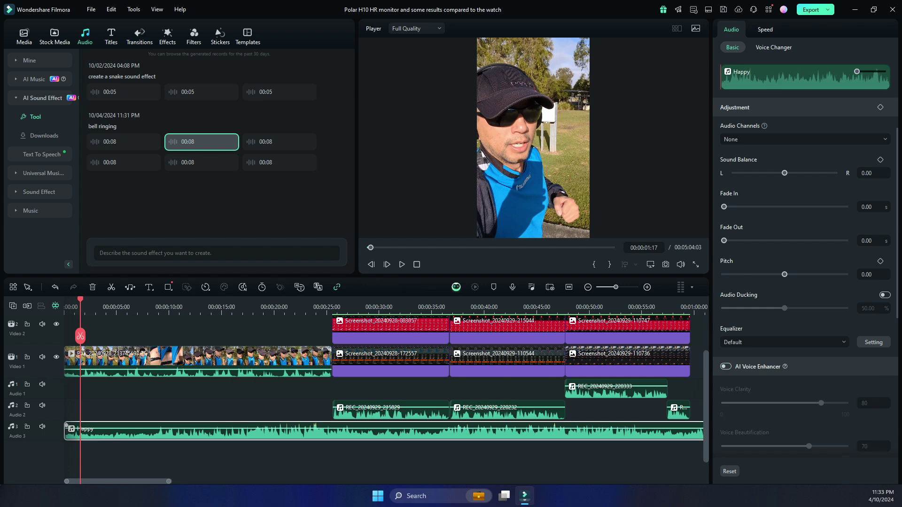
pyautogui.click(160, 215)
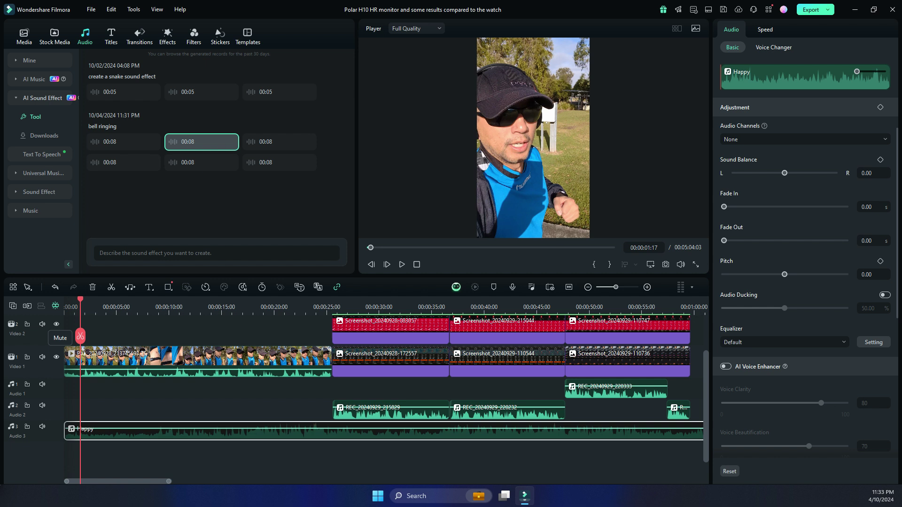
pyautogui.press('Home')
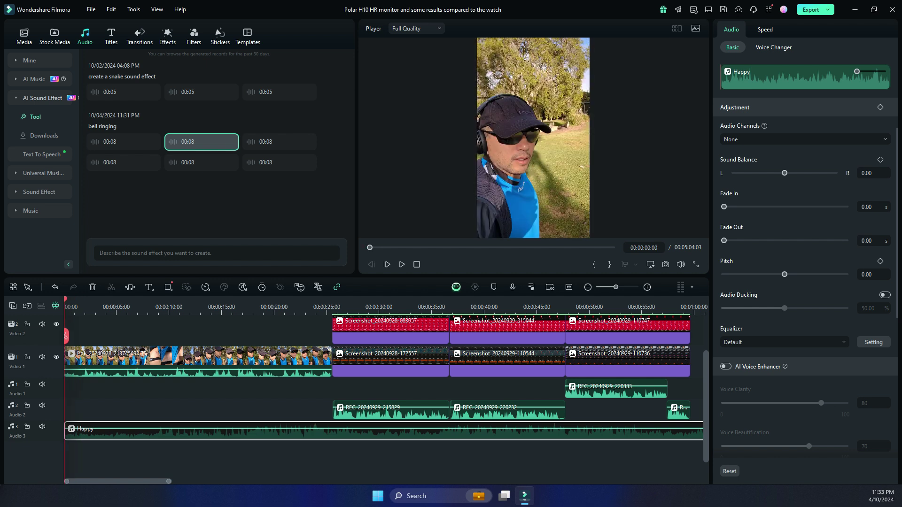
pyautogui.press('space')
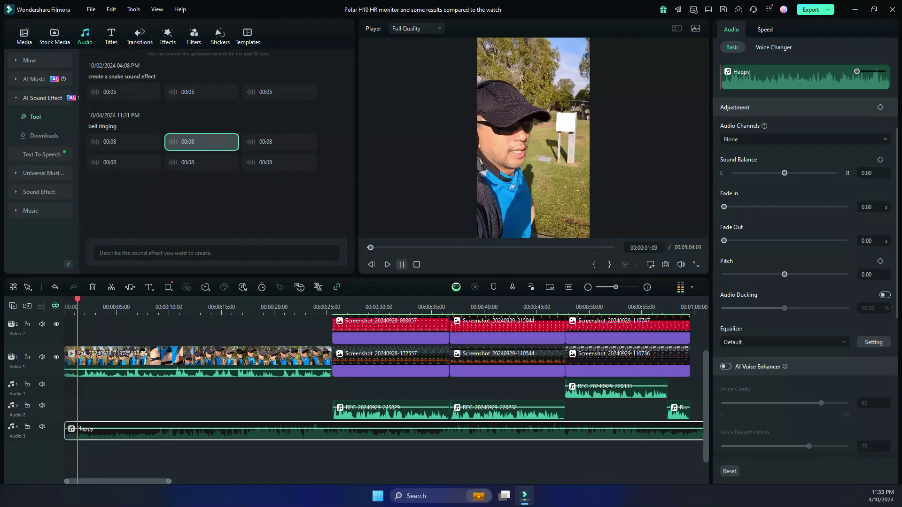
# - Turn on the AI Voice Enhancer for the Happy music clip and play the timeline from the beginning
pyautogui.press('space')
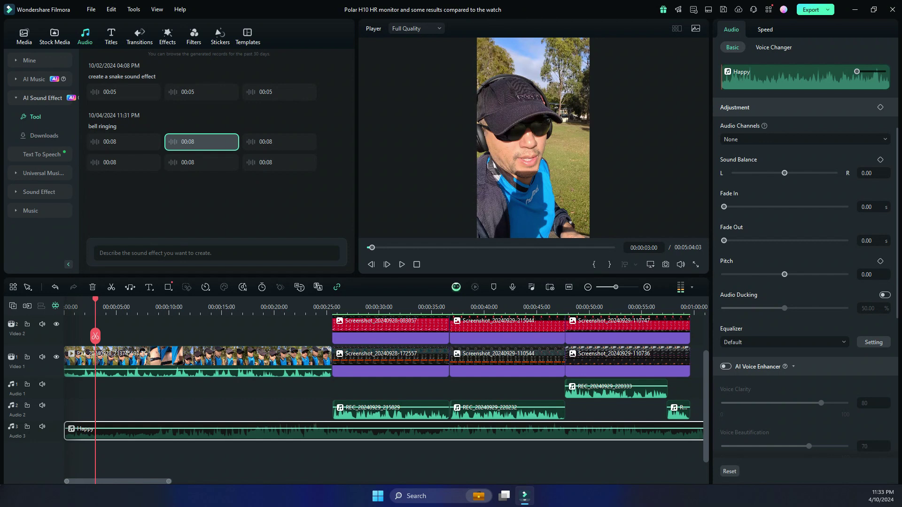
pyautogui.click(726, 366)
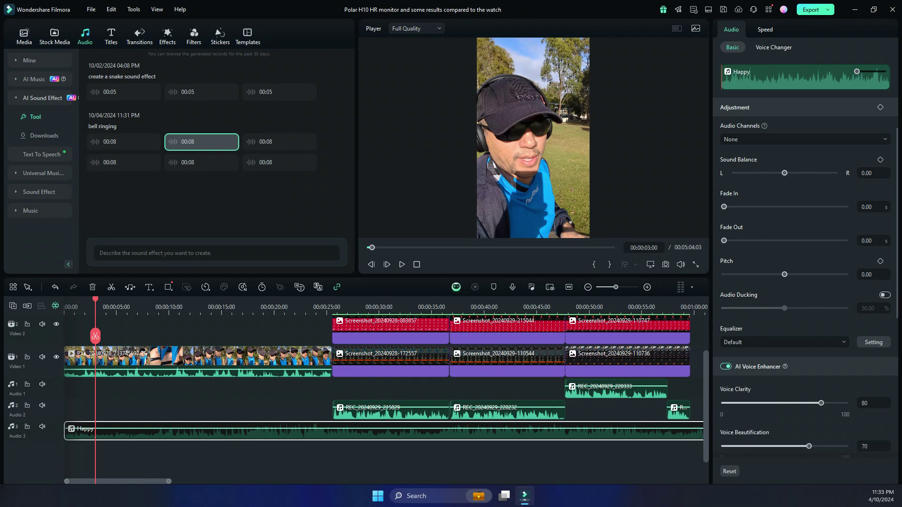
pyautogui.moveTo(96, 336); pyautogui.dragTo(65, 336)
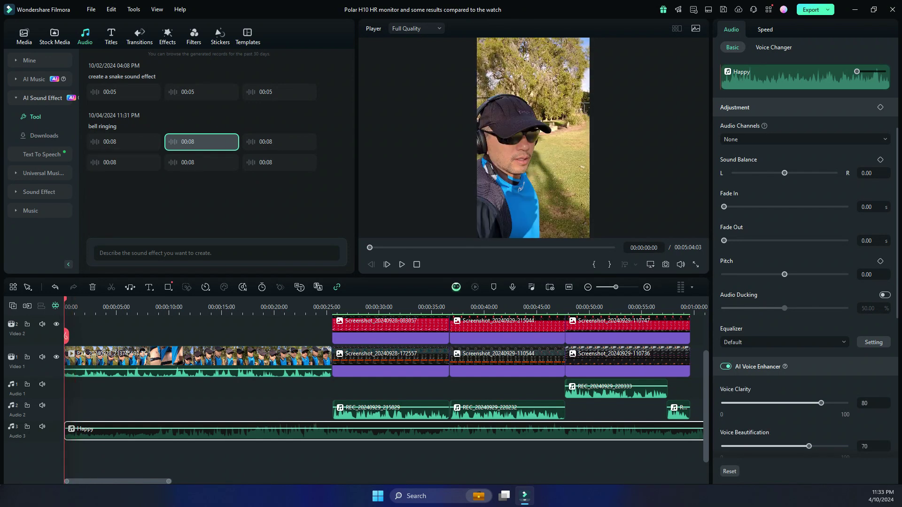
pyautogui.click(401, 264)
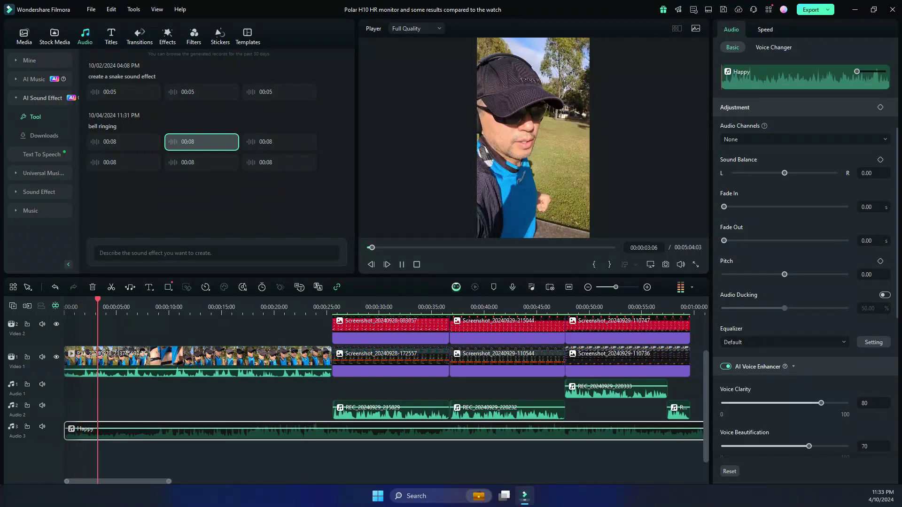
# - Raise the Happy clip's Voice Clarity to 89 and Voice Beautification to 87, and replay the opening seconds
pyautogui.moveTo(821, 403); pyautogui.dragTo(832, 404)
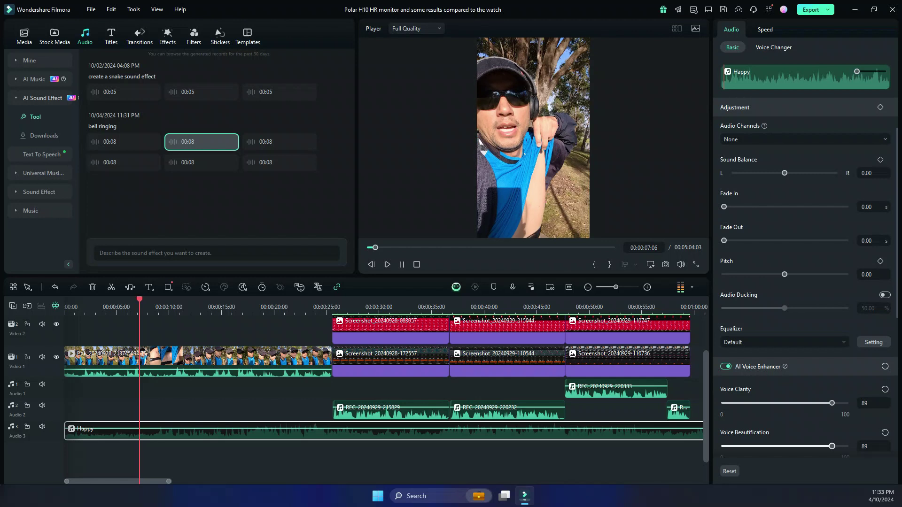
pyautogui.press('space')
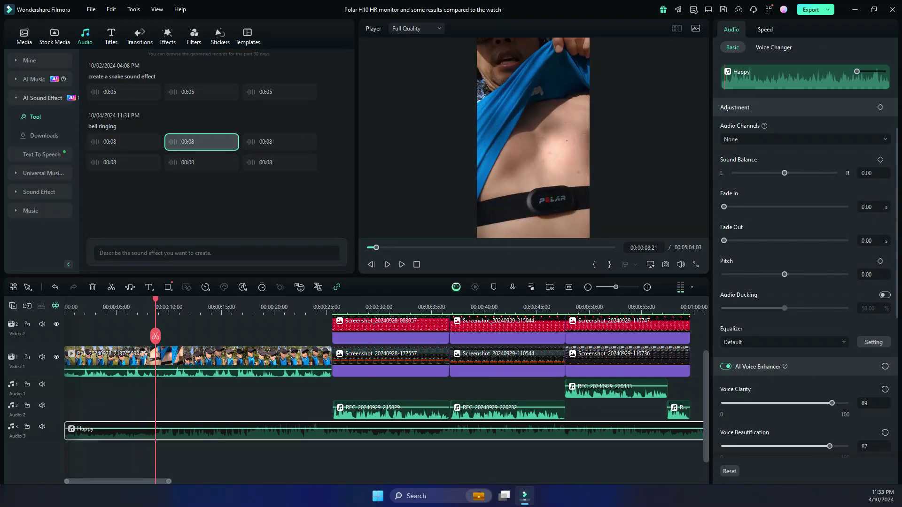
pyautogui.press('Home')
pyautogui.press('space')
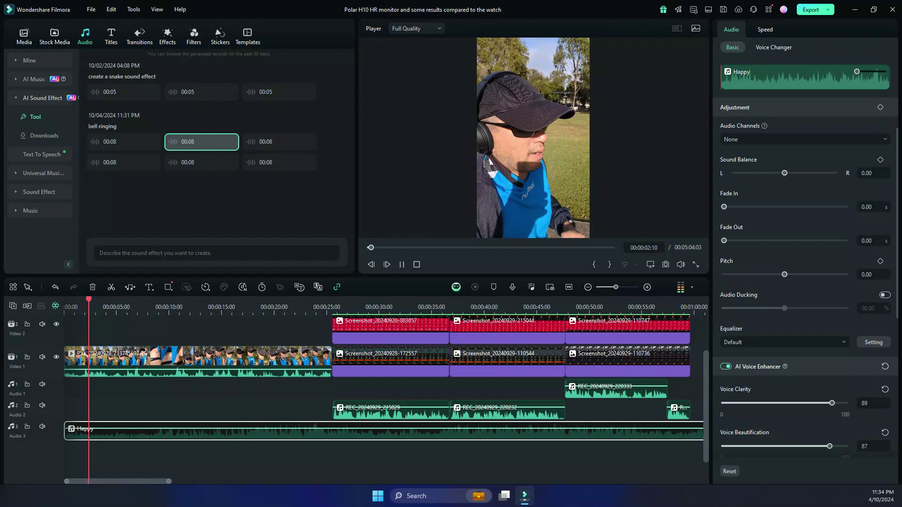
pyautogui.press('space')
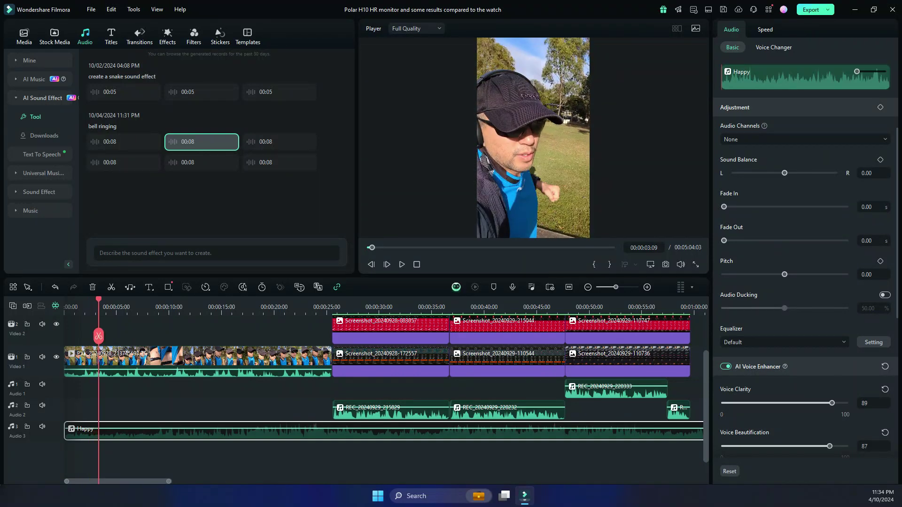
pyautogui.scroll(-3, 805, 282)
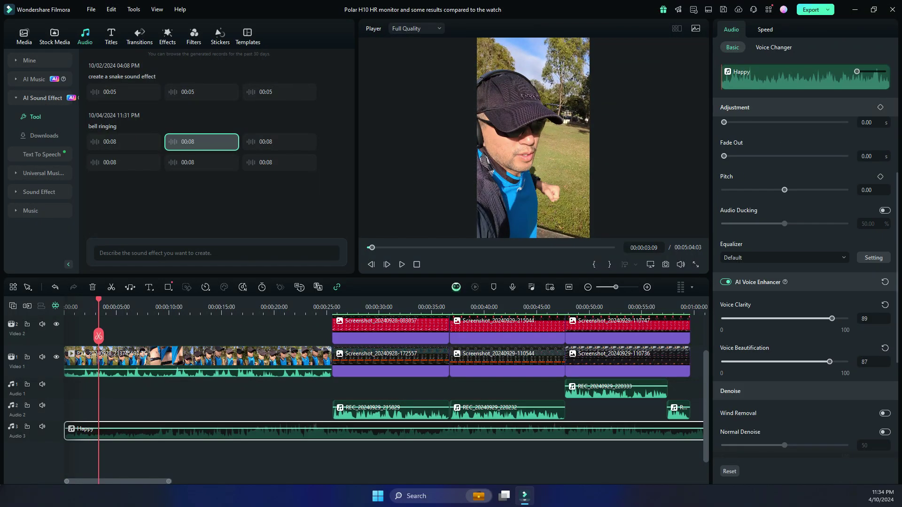
pyautogui.scroll(2, 806, 282)
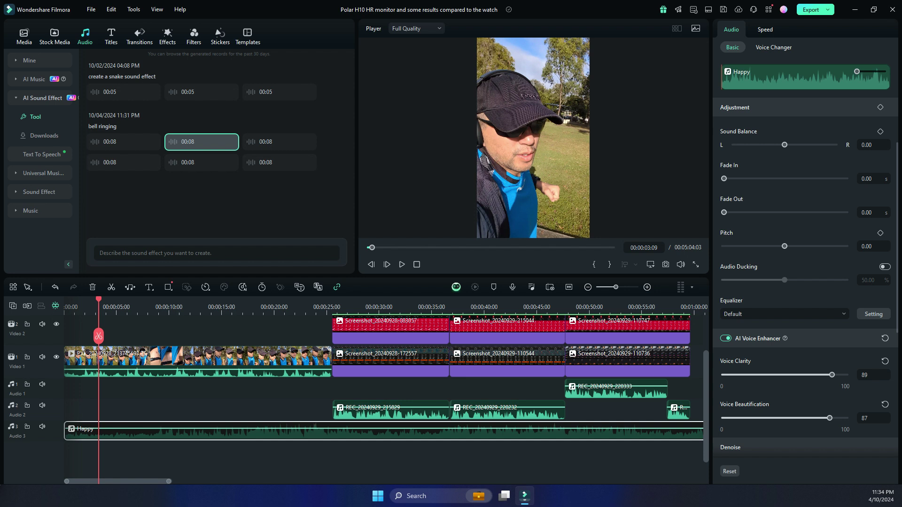
# - Apply the Cave voice filter to the first clip on Video 1 and listen to a few seconds of it
pyautogui.click(773, 47)
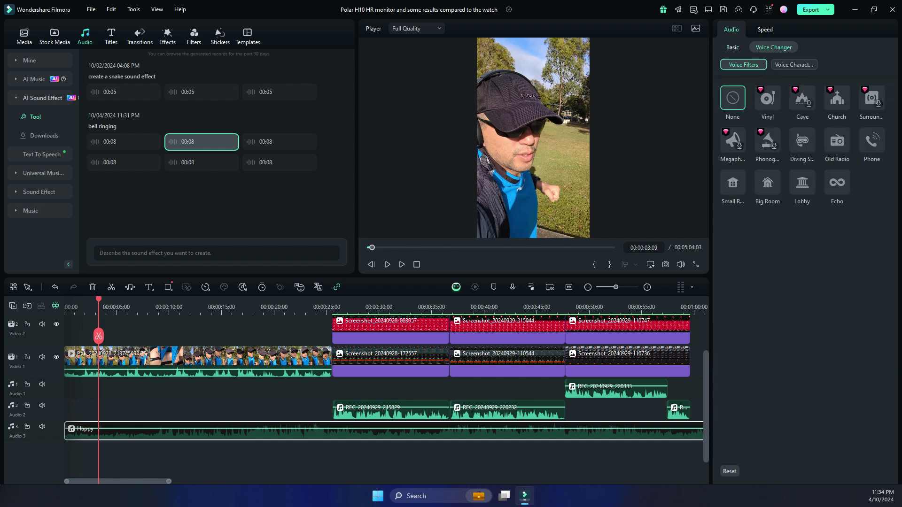
pyautogui.click(198, 362)
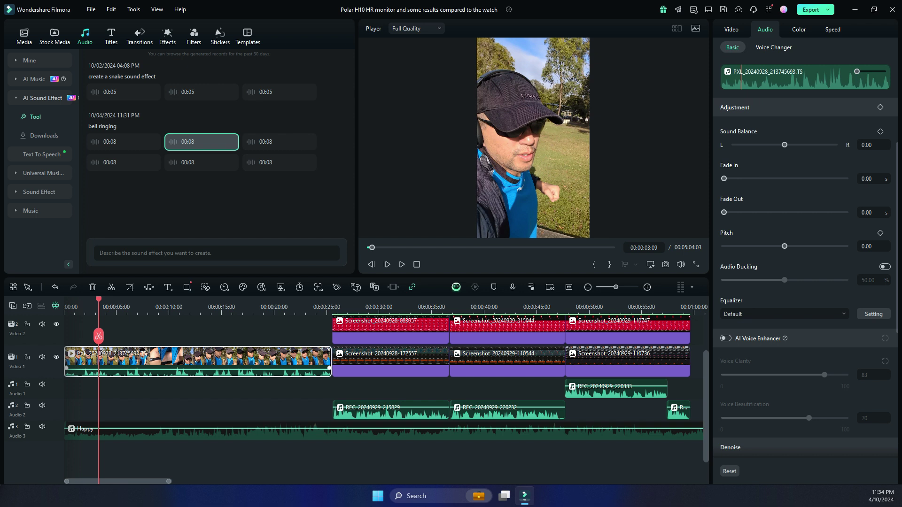
pyautogui.click(773, 47)
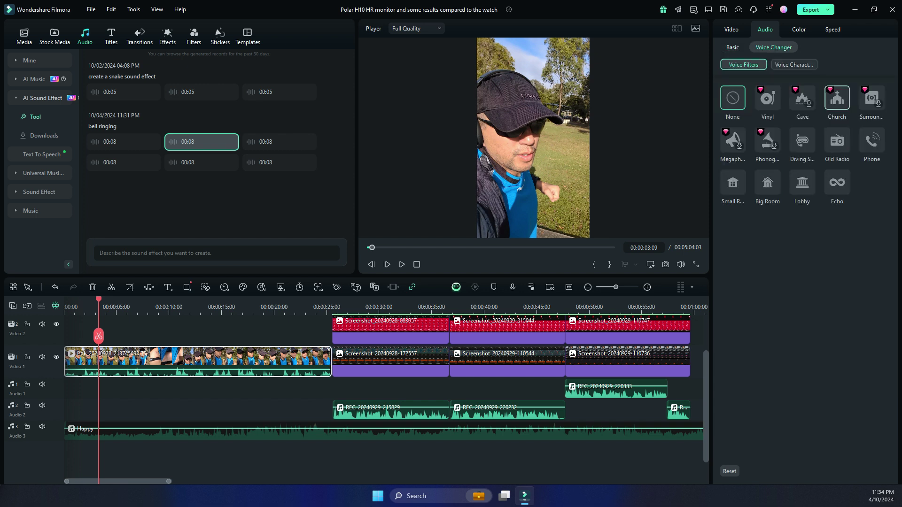
pyautogui.click(802, 98)
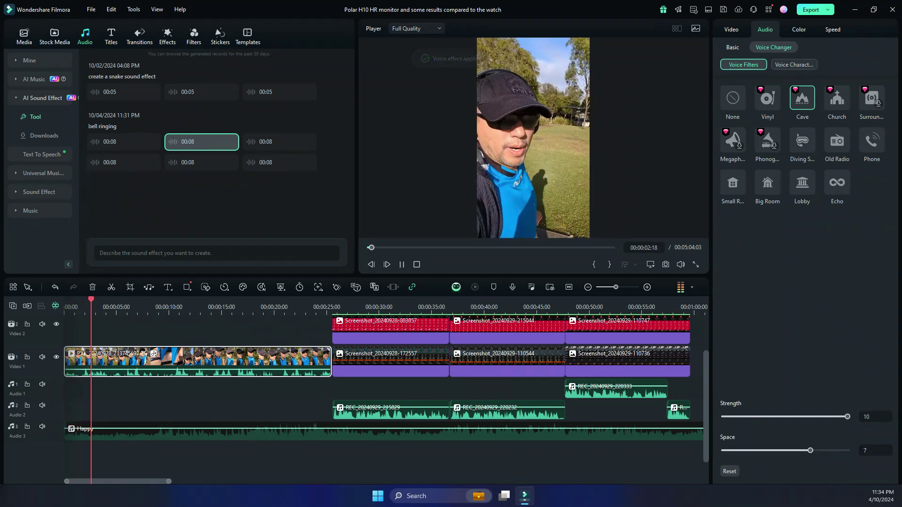
pyautogui.press('space')
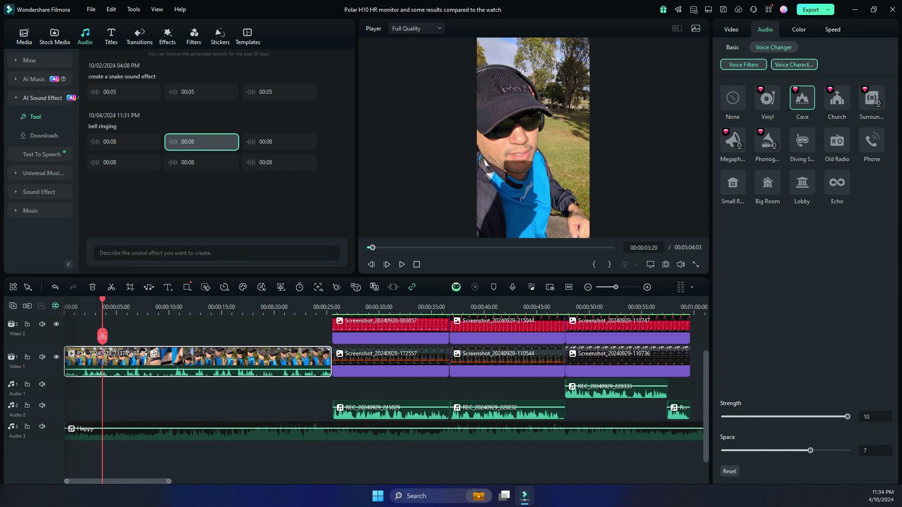
# - Try the Evil voice character on the first video clip and preview it from the beginning
pyautogui.click(794, 64)
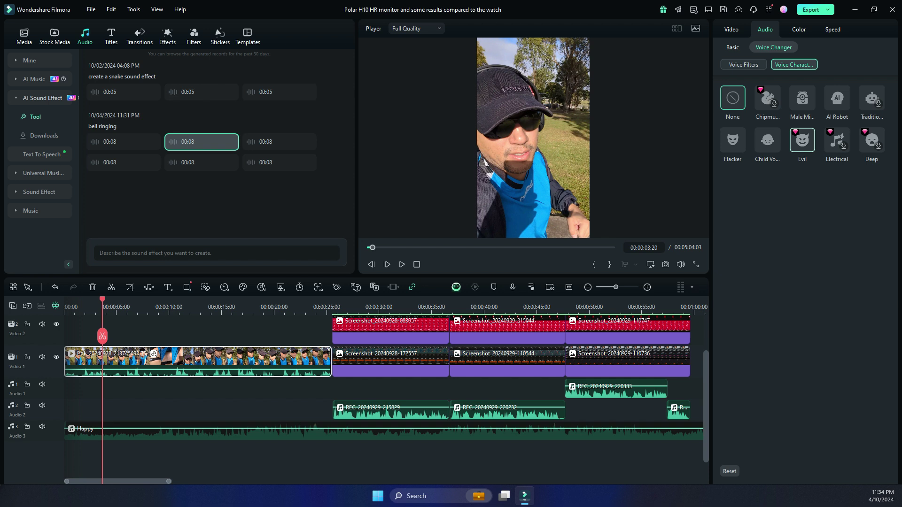
pyautogui.click(66, 307)
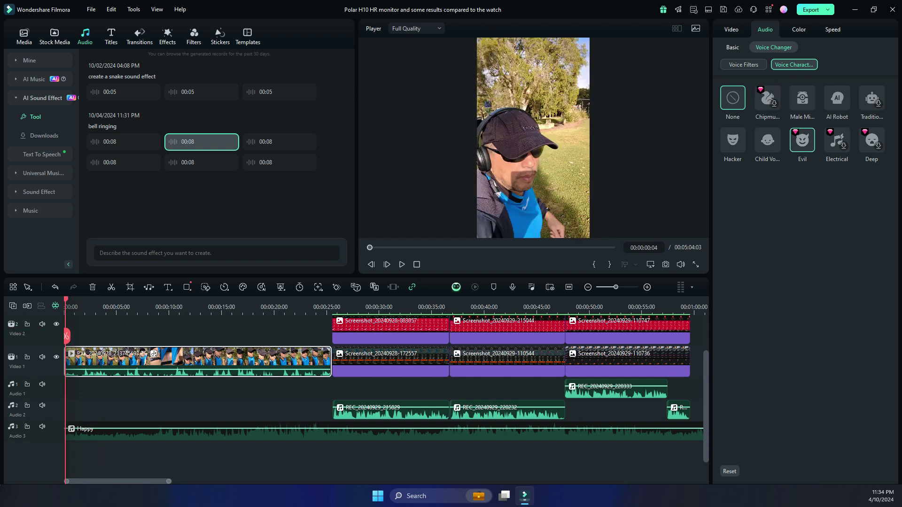
pyautogui.click(803, 141)
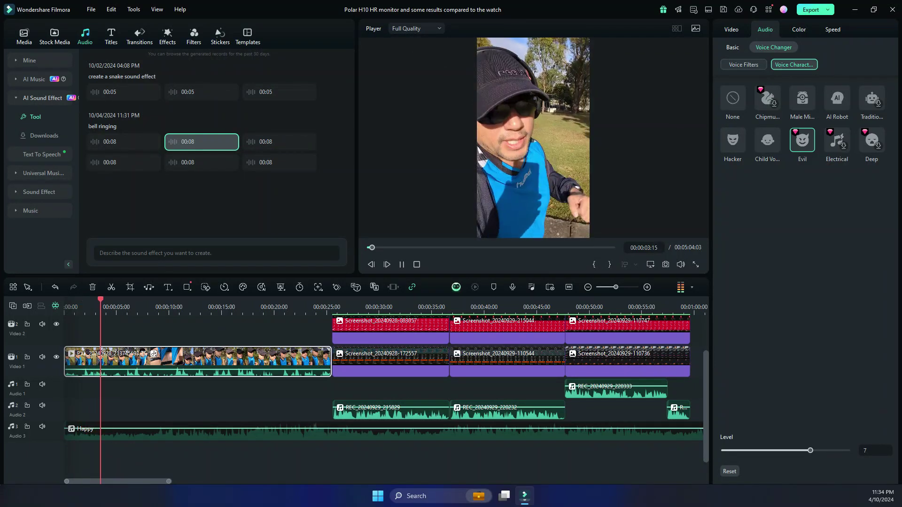
pyautogui.press('space')
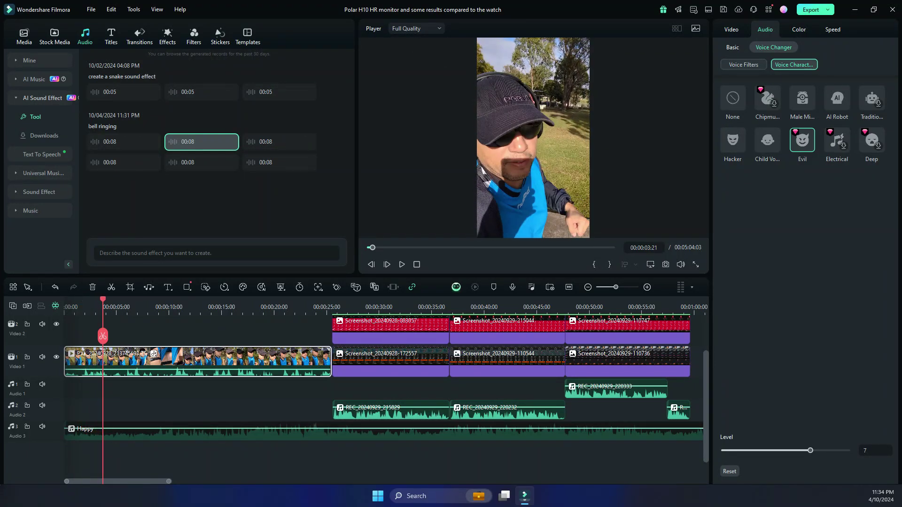
# - Apply the AI Robot voice character to the first video clip and preview it from the beginning
pyautogui.moveTo(102, 335); pyautogui.dragTo(65, 335)
pyautogui.click(838, 98)
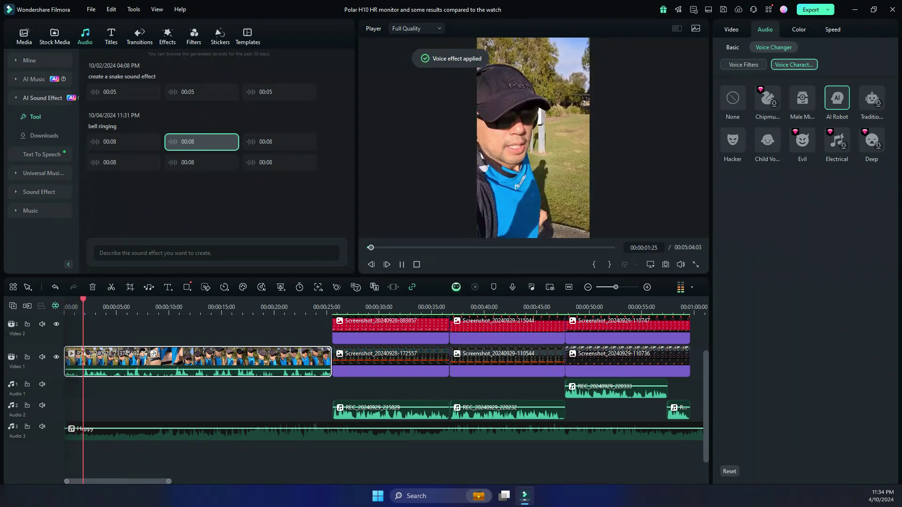
pyautogui.press('space')
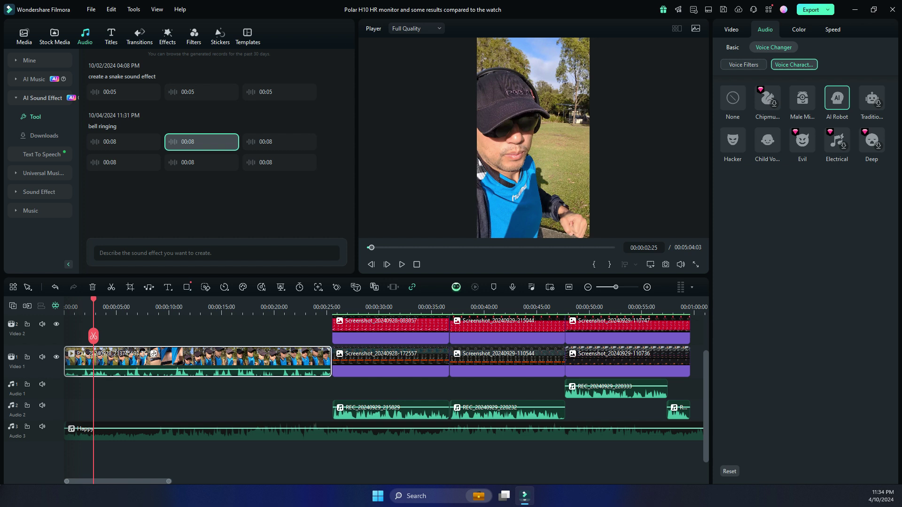
# - Translate the voice and captions of the first recording on Audio 2 from English (UK) to Korean (Korea) with AI Translation
pyautogui.doubleClick(390, 410)
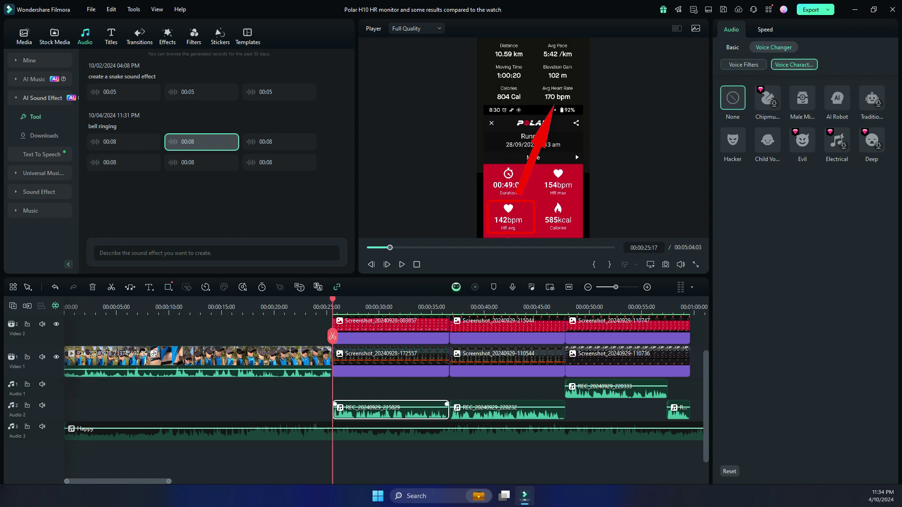
pyautogui.rightClick(375, 415)
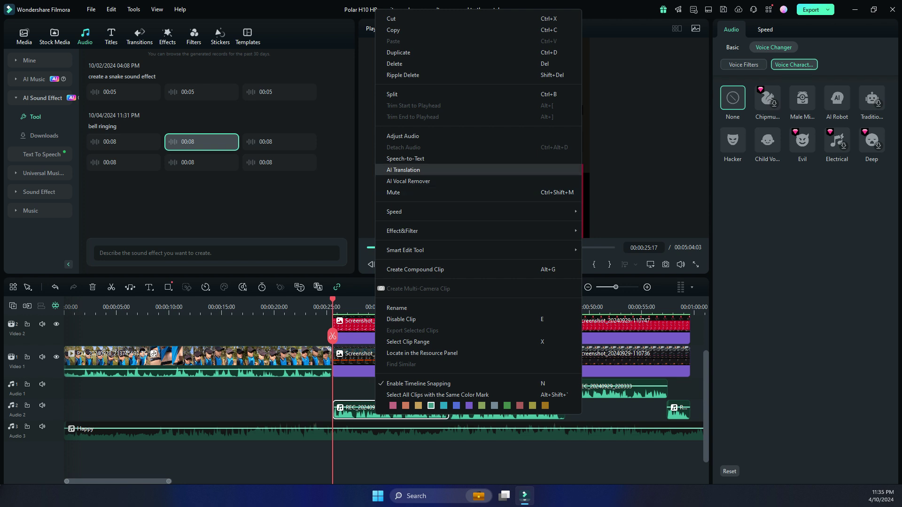
pyautogui.click(404, 170)
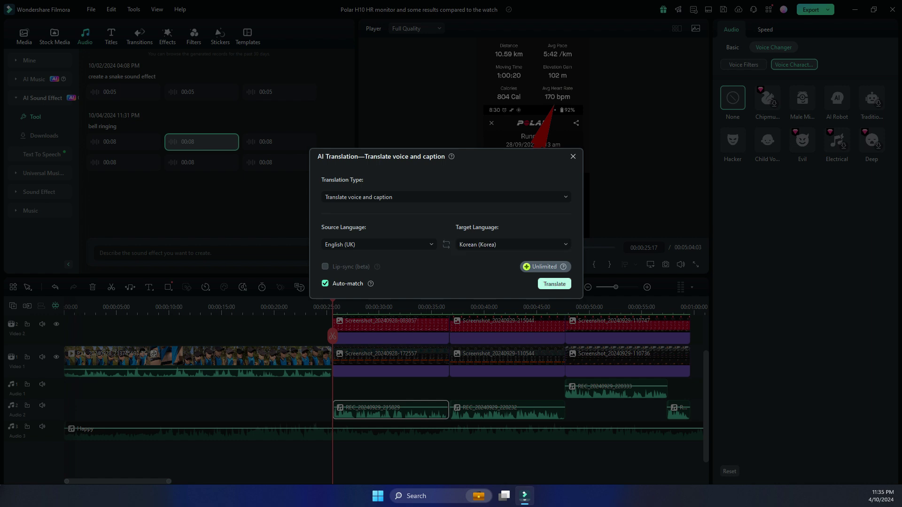
pyautogui.click(554, 284)
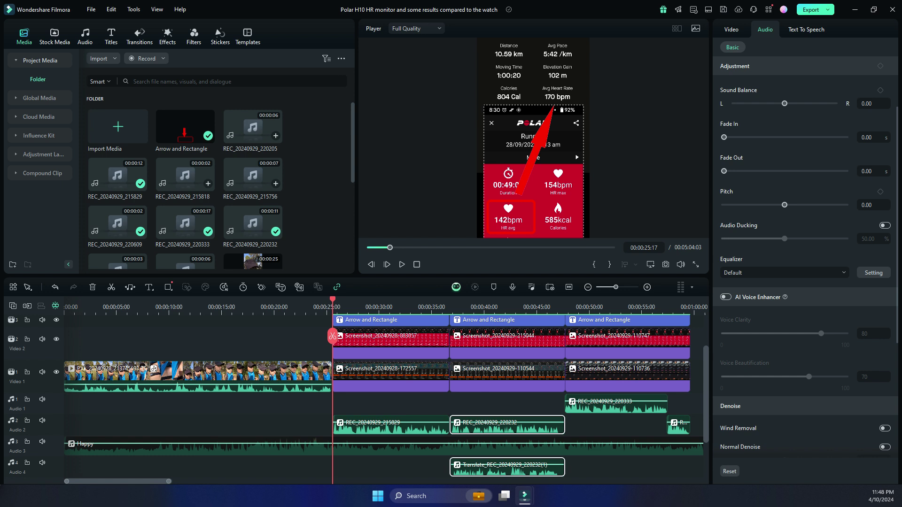
# - Move the playhead to about 38 seconds and mute the original REC_20240929_220232 recording on Audio 2
pyautogui.moveTo(333, 335); pyautogui.dragTo(465, 336)
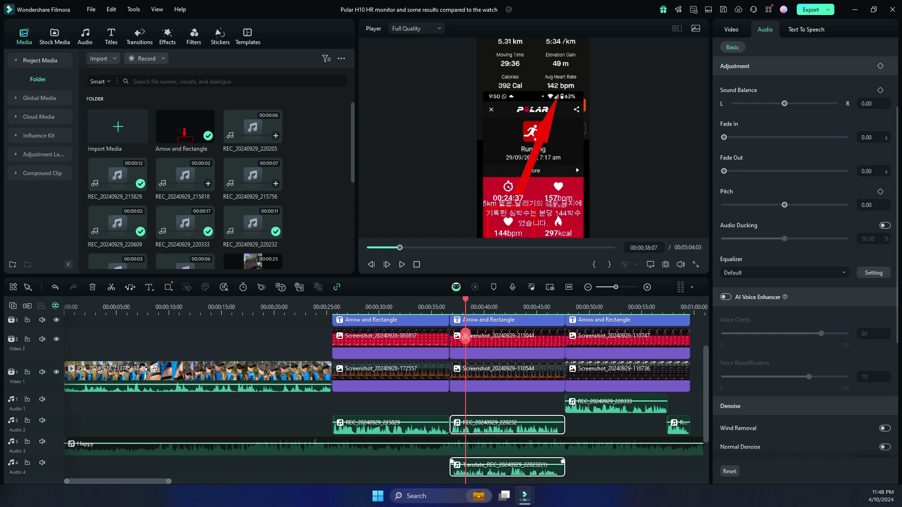
pyautogui.click(507, 467)
pyautogui.rightClick(475, 424)
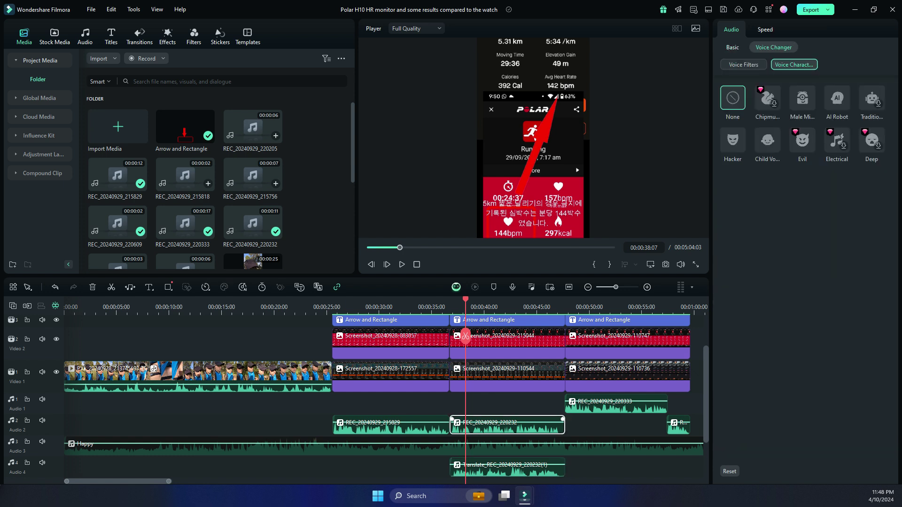
pyautogui.click(517, 202)
# - Listen to the translated recording on Audio 4, first from the playhead and again from near the clip's start
pyautogui.click(507, 467)
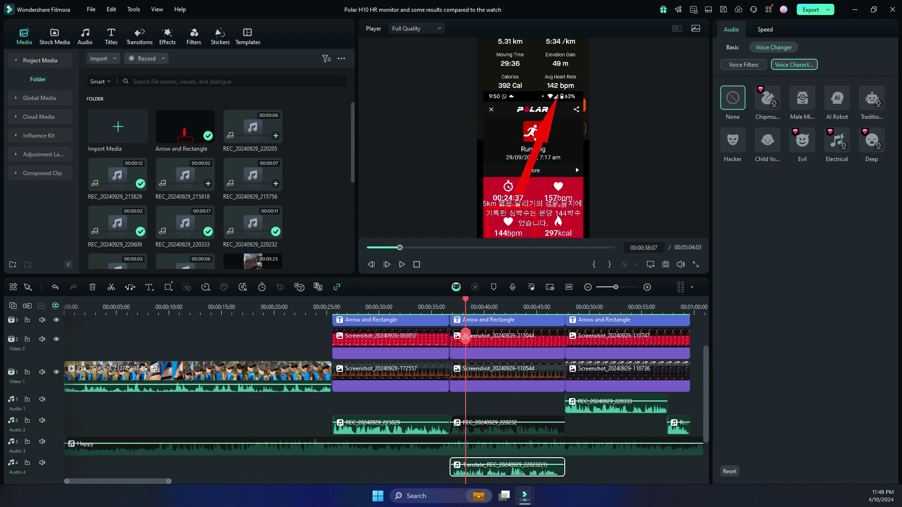
pyautogui.click(402, 265)
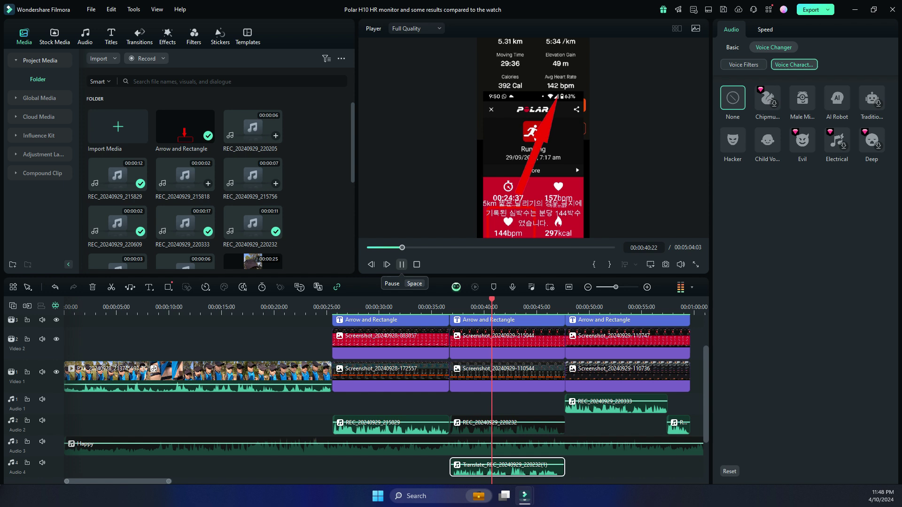
pyautogui.press('space')
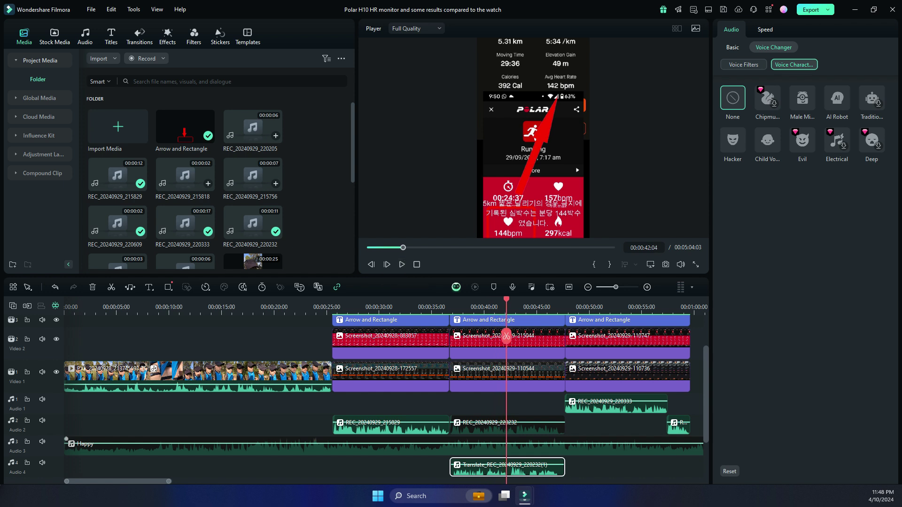
pyautogui.moveTo(506, 336); pyautogui.dragTo(452, 336)
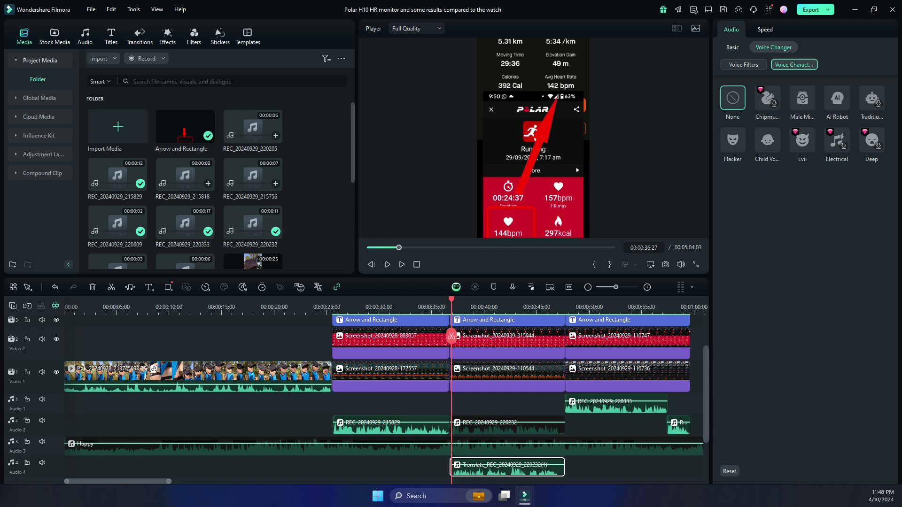
pyautogui.press('space')
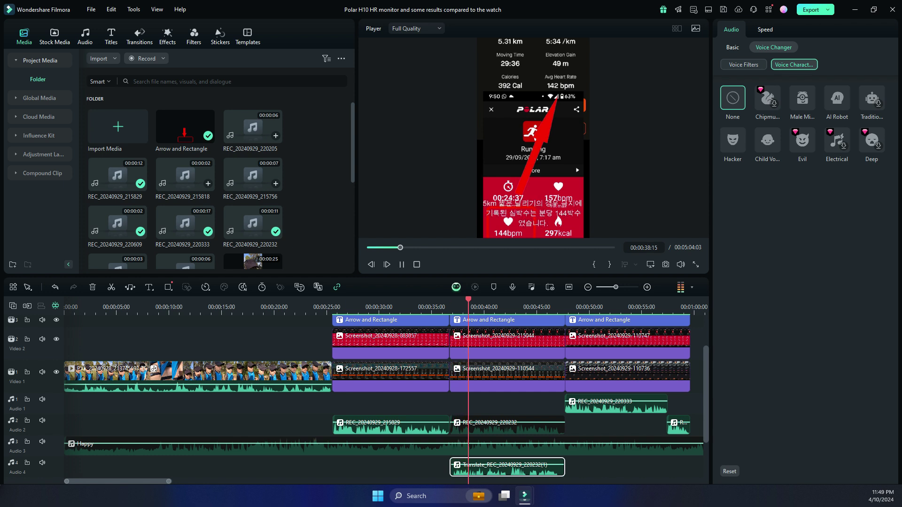
pyautogui.press('space')
# - Open the translated caption clip above the arrow and rectangle titles in the subtitle editor
pyautogui.scroll(2, 487, 336)
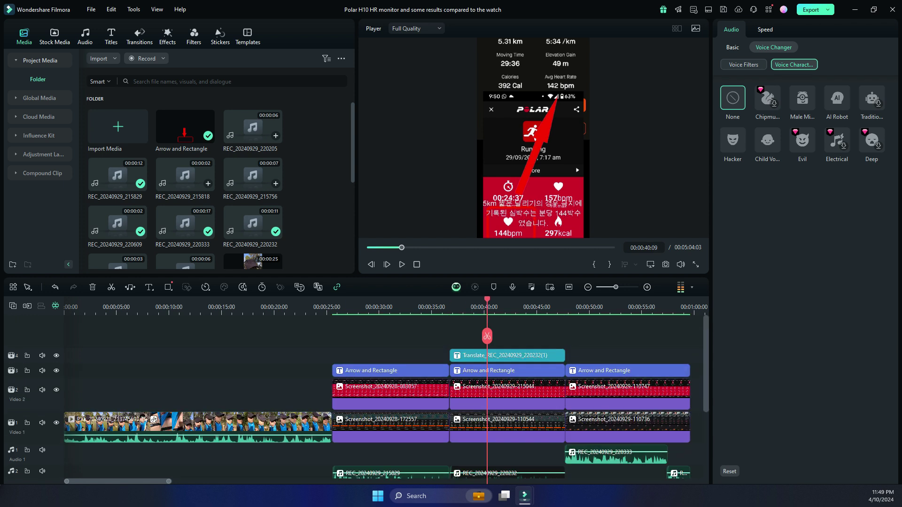
pyautogui.click(507, 356)
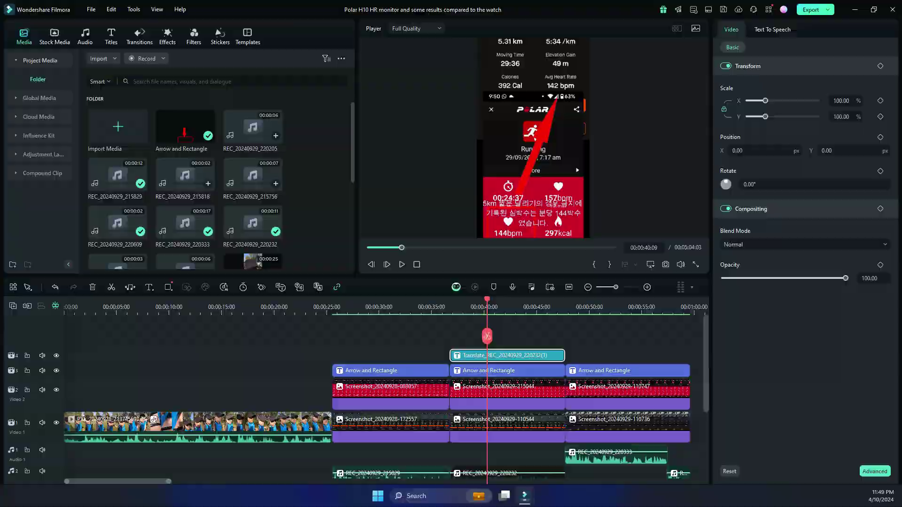
pyautogui.doubleClick(494, 356)
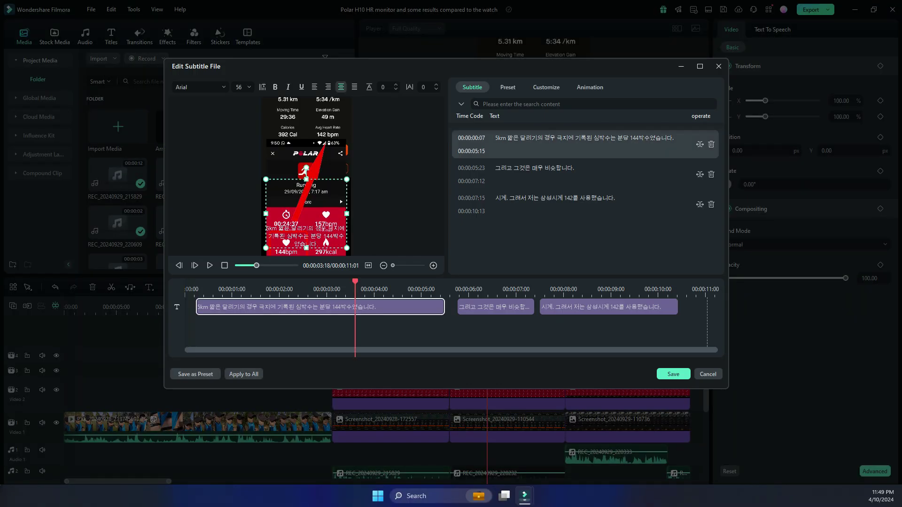
# - Try several text presets on the first Korean subtitle and settle on the first one with the light-blue outline
pyautogui.hotkey('ctrl', 'a')
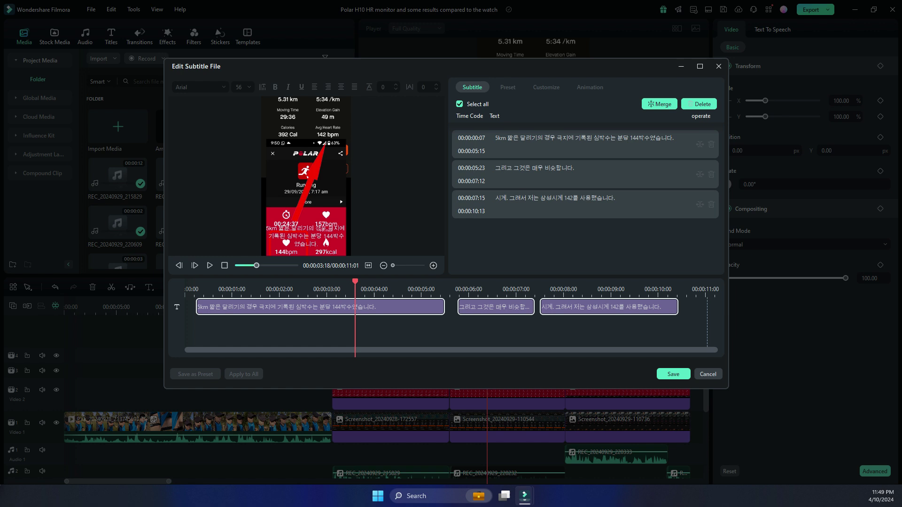
pyautogui.click(306, 236)
pyautogui.click(508, 87)
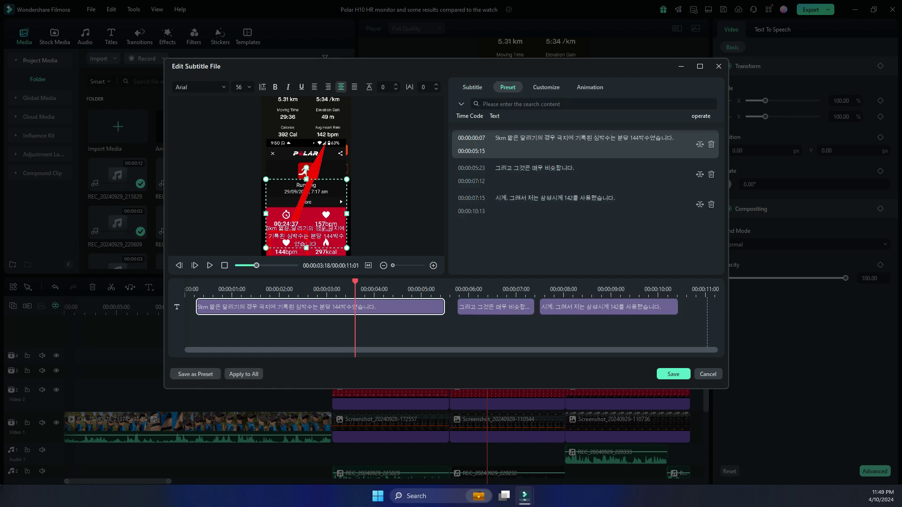
pyautogui.click(550, 168)
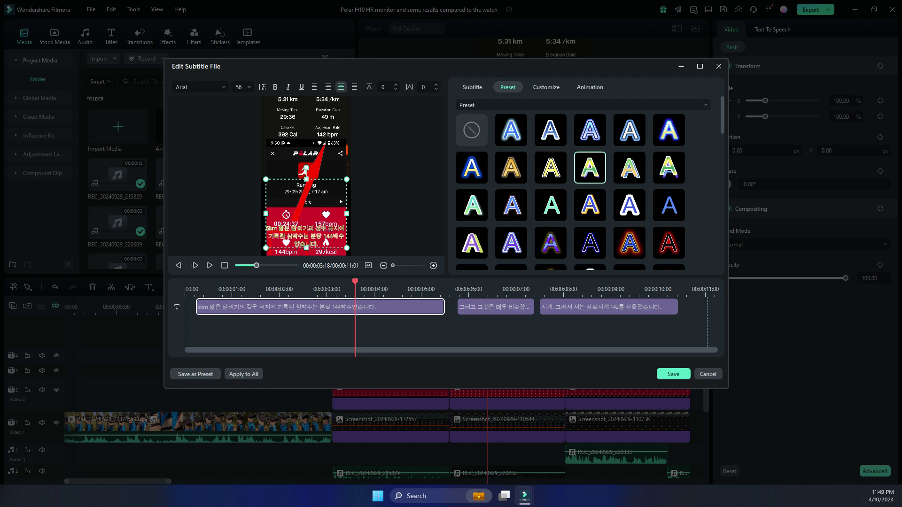
pyautogui.click(590, 206)
pyautogui.click(550, 130)
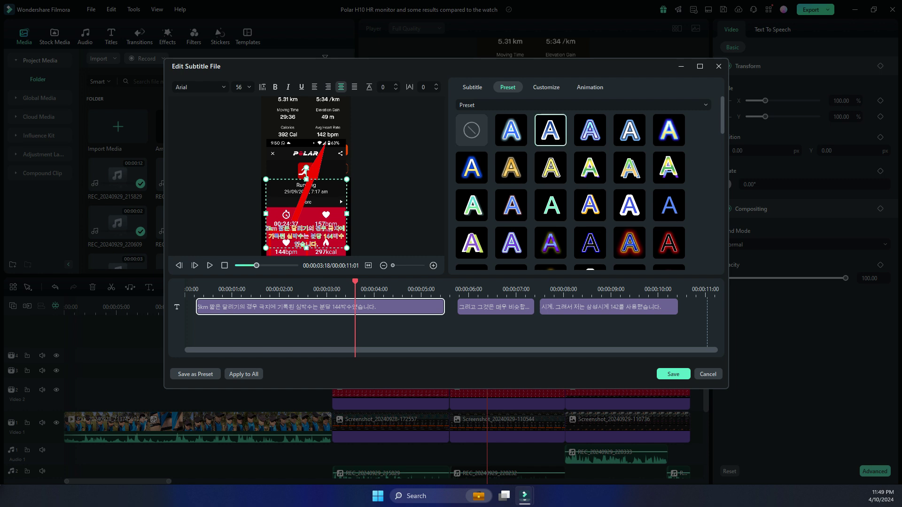
pyautogui.click(550, 167)
pyautogui.click(550, 130)
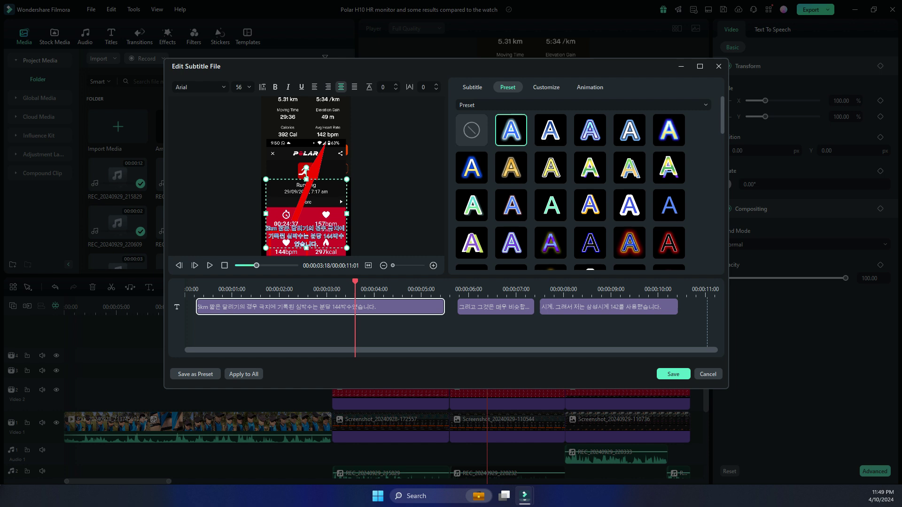
pyautogui.click(511, 130)
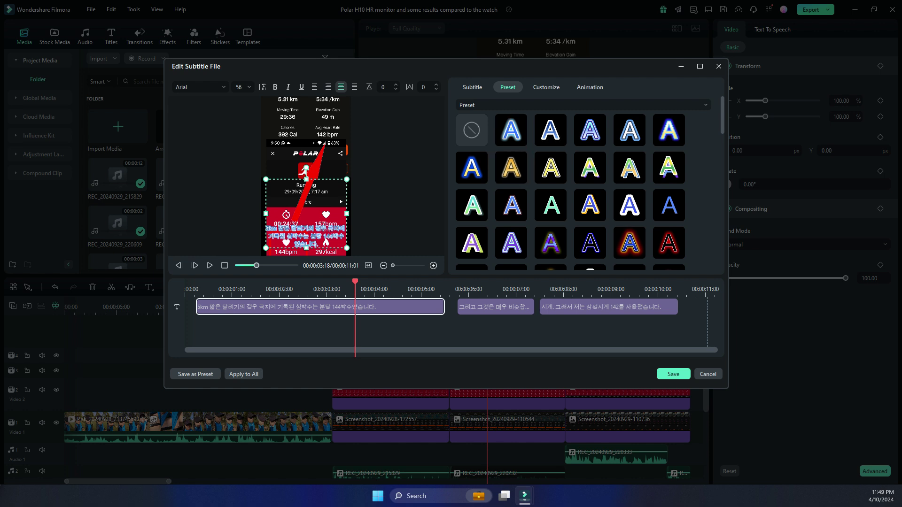
# - Apply the light-blue preset style to all subtitles, check the second and third ones, and save the subtitle file
pyautogui.click(244, 374)
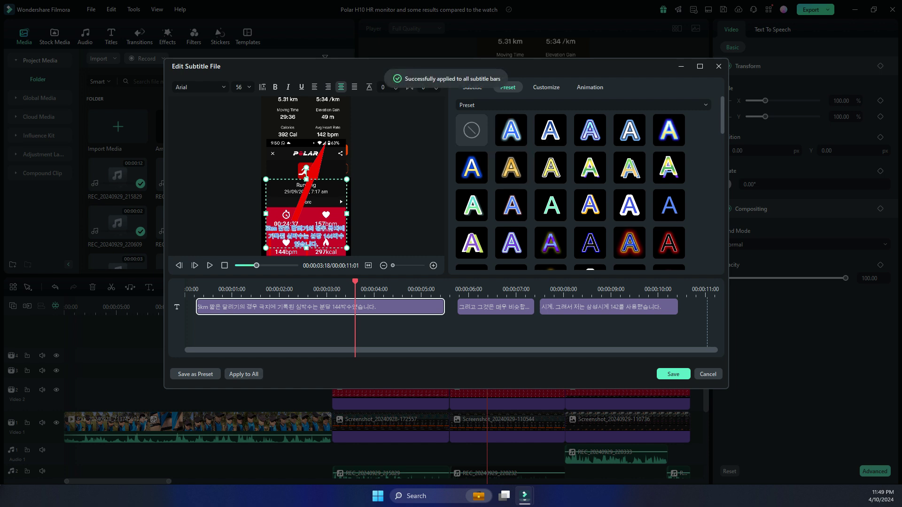
pyautogui.click(496, 307)
pyautogui.click(609, 307)
pyautogui.click(672, 374)
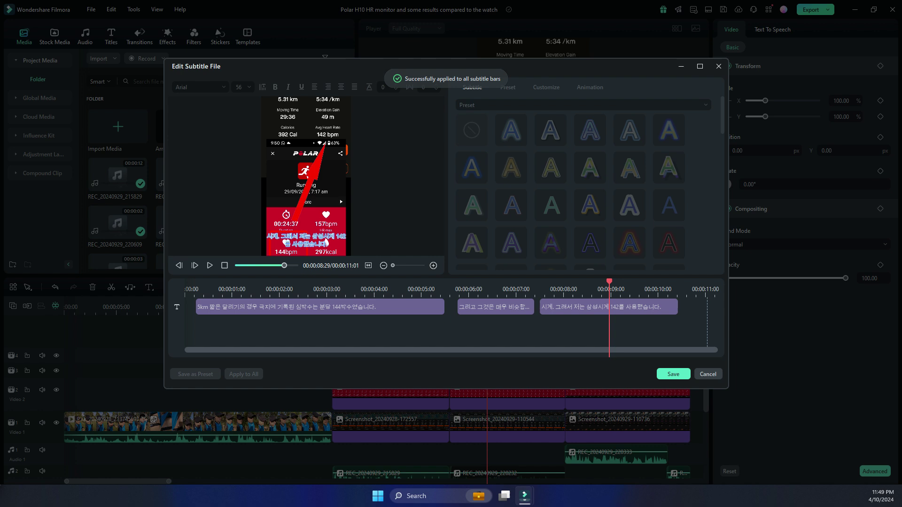
pyautogui.click(609, 307)
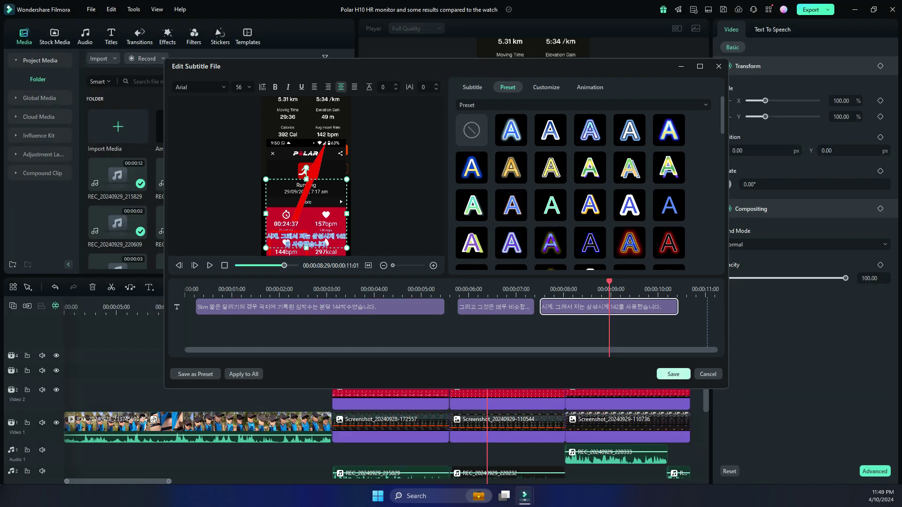
pyautogui.click(674, 374)
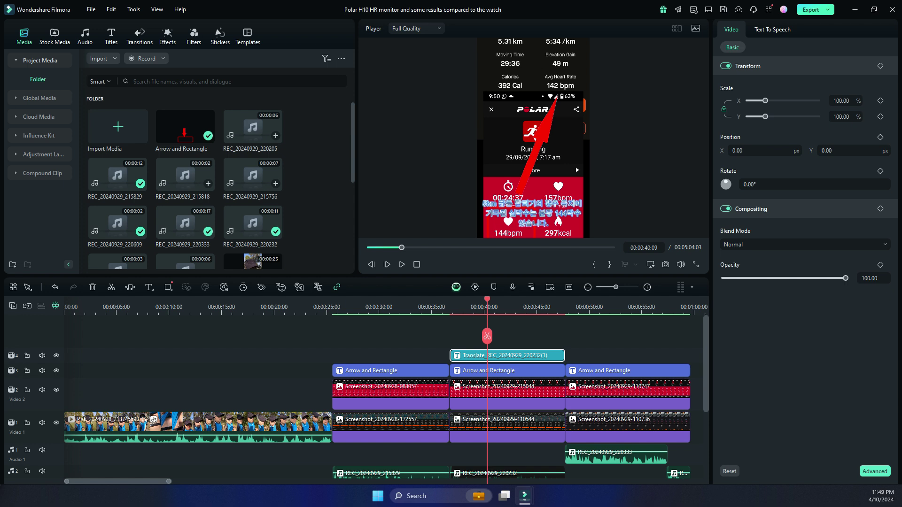
# - Play back part of the translated clip from near its start to review the restyled Korean subtitles
pyautogui.moveTo(487, 336); pyautogui.dragTo(453, 336)
pyautogui.press('space')
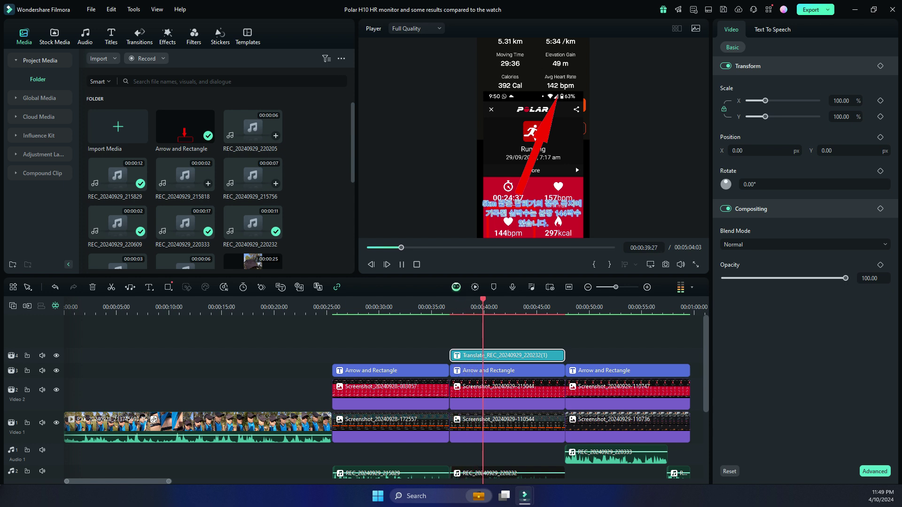
pyautogui.press('space')
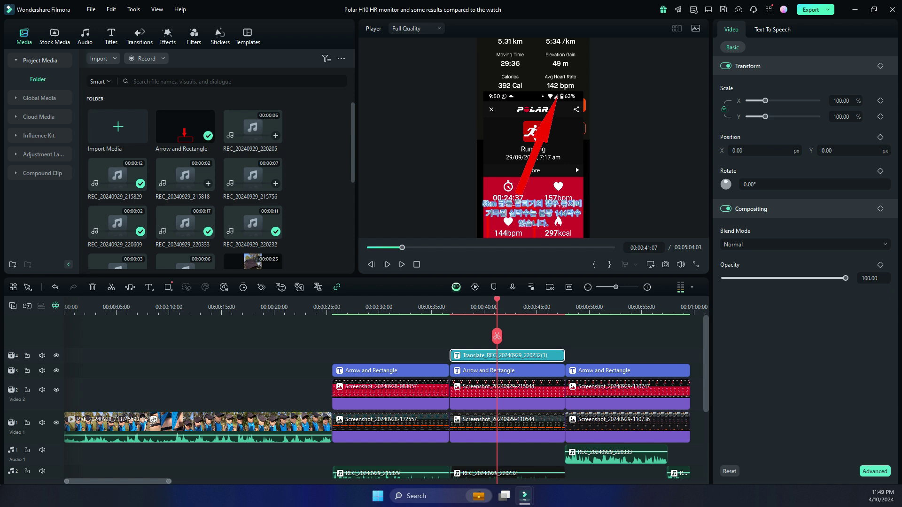